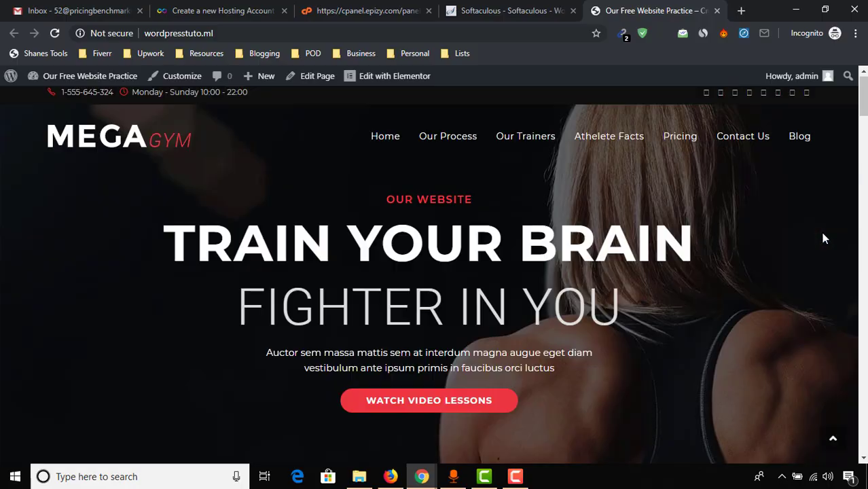
# Step: Search Google for freenom, open 'Freenom - A Name for Everyone', and start typing wordpresstu
pyautogui.middleClick(795, 215)
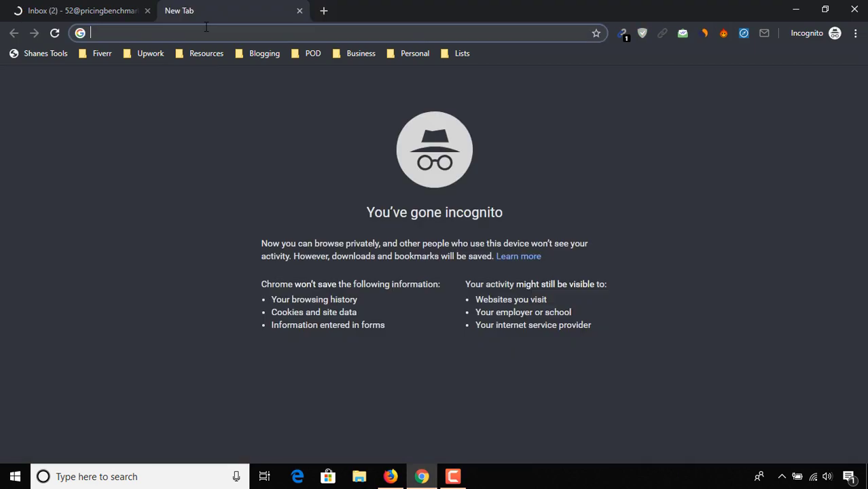
pyautogui.write('freen')
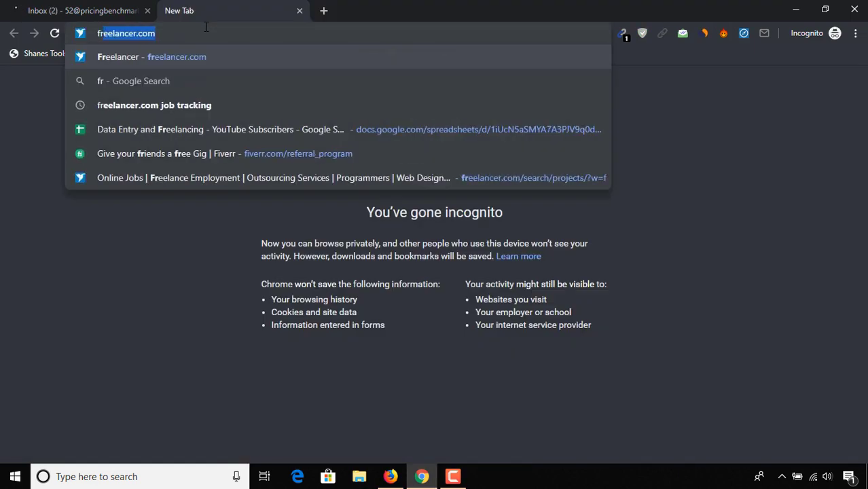
pyautogui.write('om')
pyautogui.press('Return')
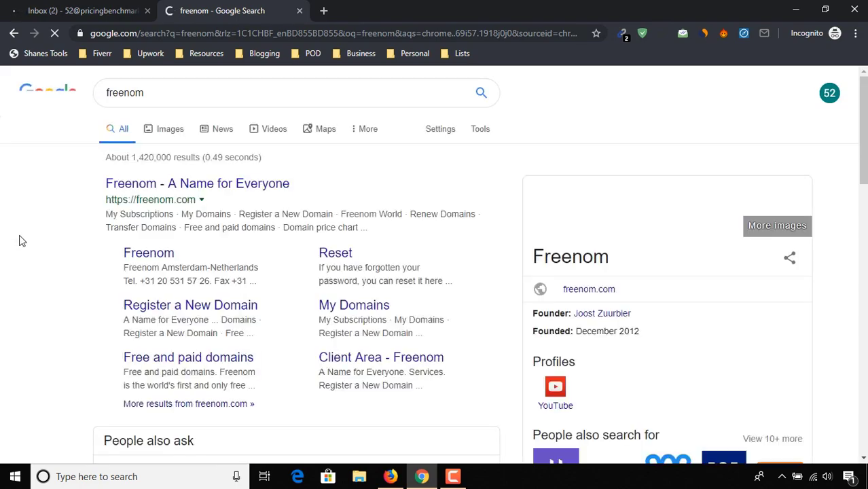
pyautogui.click(166, 185)
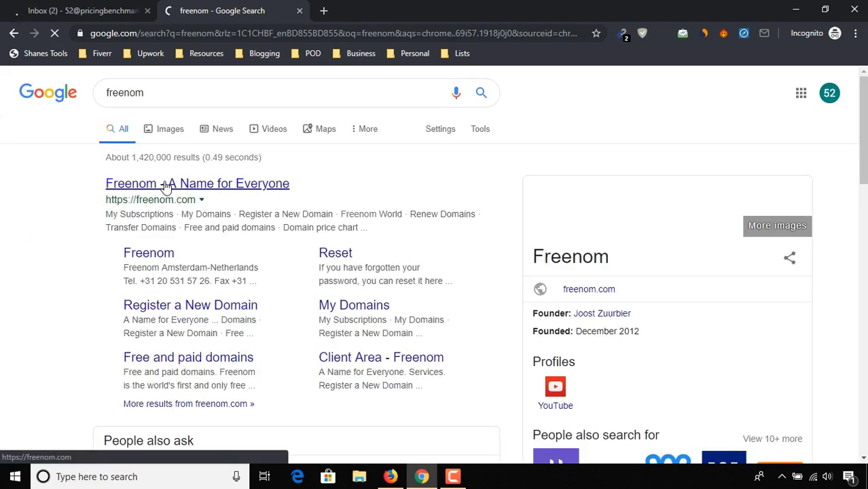
pyautogui.write('wor')
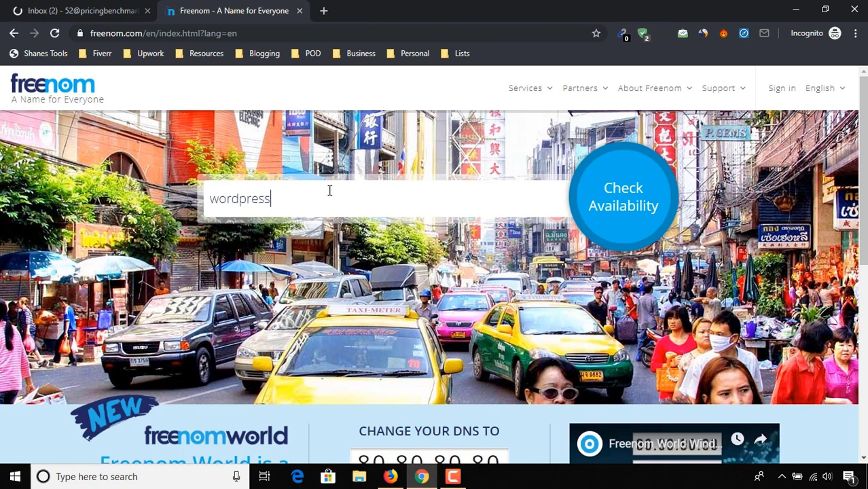
pyautogui.write('dpresstuto')
# Step: Search wordpresstuto domains, add the free wordpresstuto.ml to the cart, and go to checkout
pyautogui.click(620, 205)
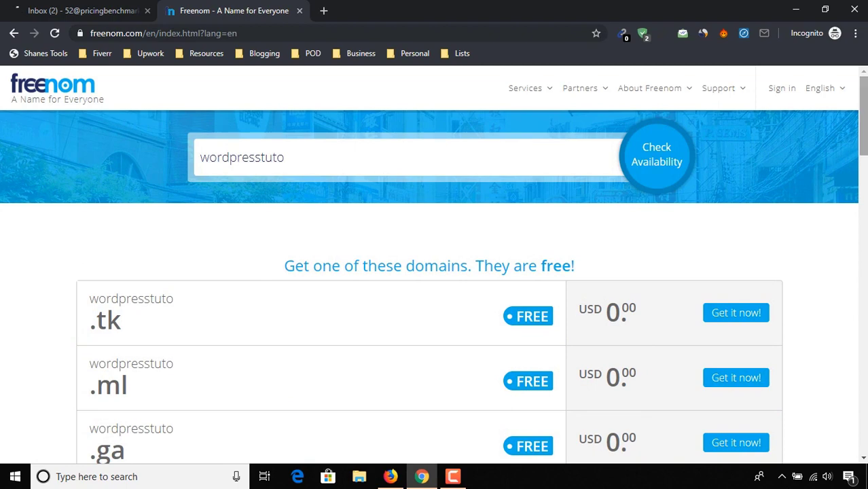
pyautogui.scroll(-2, 124, 252)
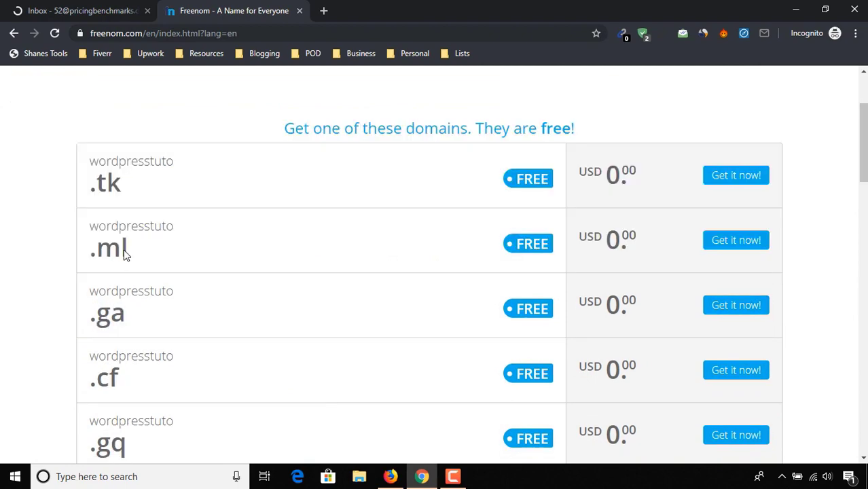
pyautogui.click(746, 242)
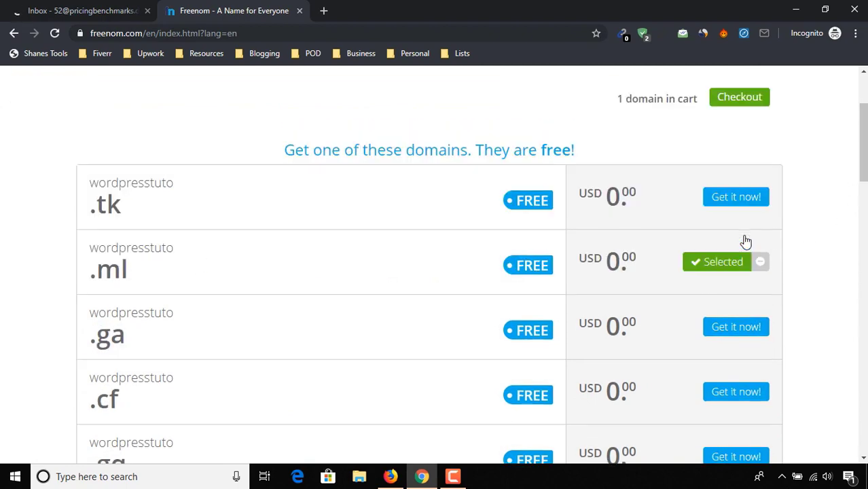
pyautogui.scroll(2, 745, 243)
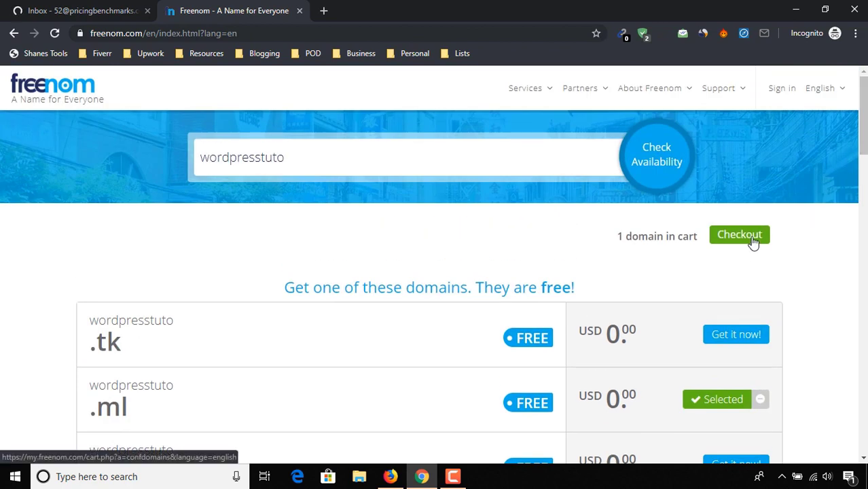
pyautogui.click(750, 236)
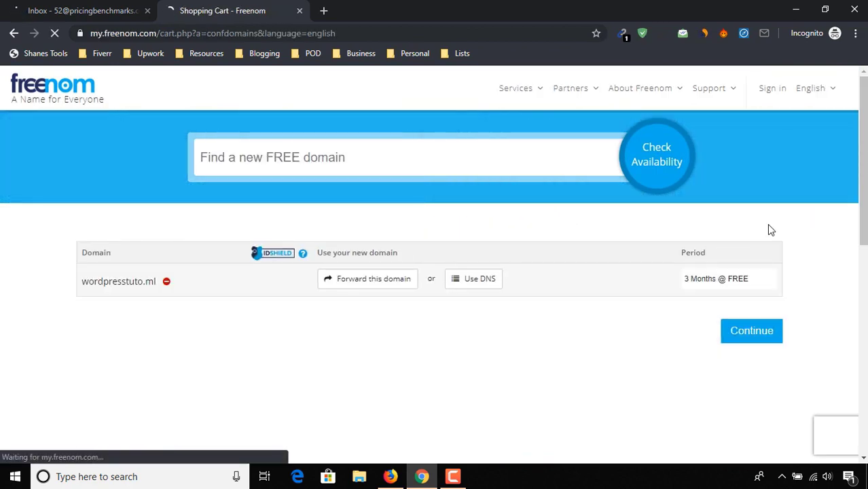
# Step: Set the period to 12 Months @ FREE, continue, and request the email verification link
pyautogui.click(768, 285)
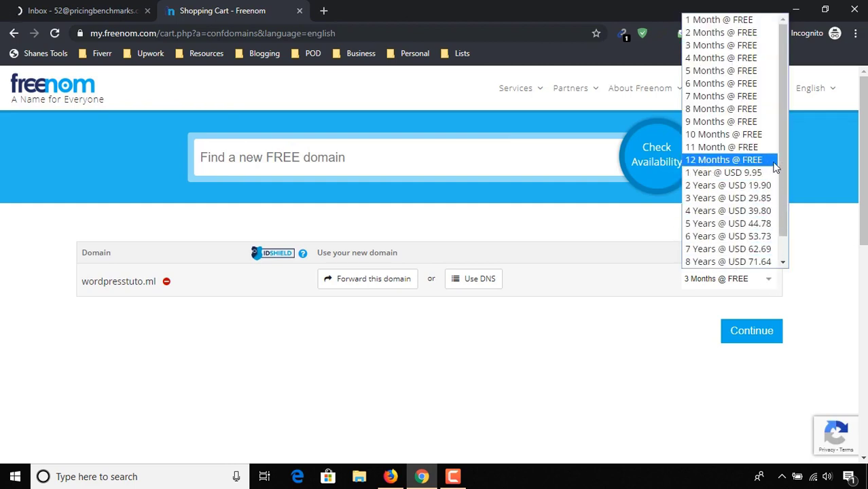
pyautogui.click(774, 161)
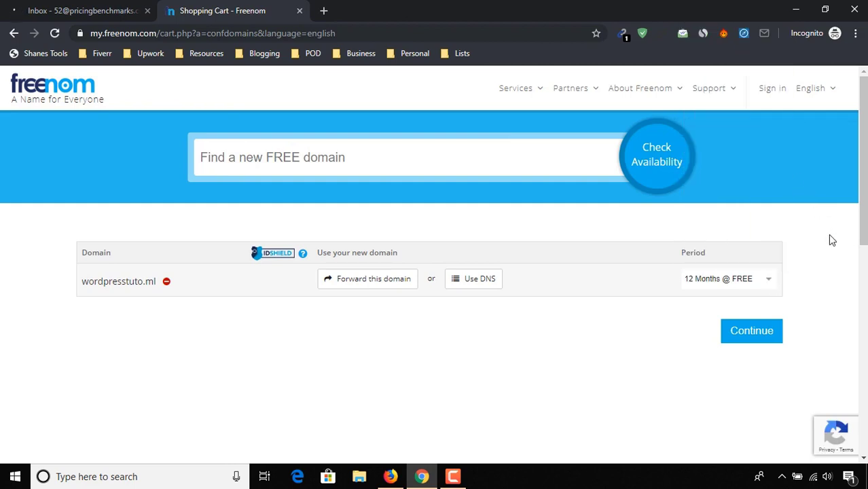
pyautogui.click(753, 338)
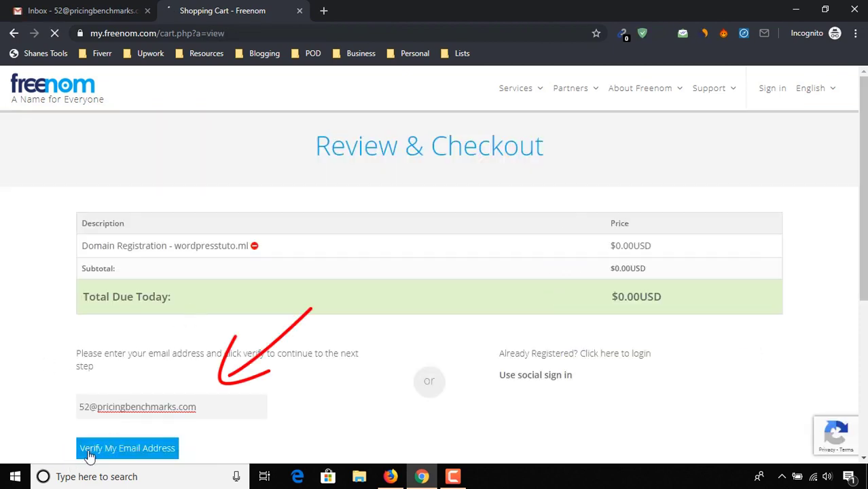
pyautogui.click(126, 448)
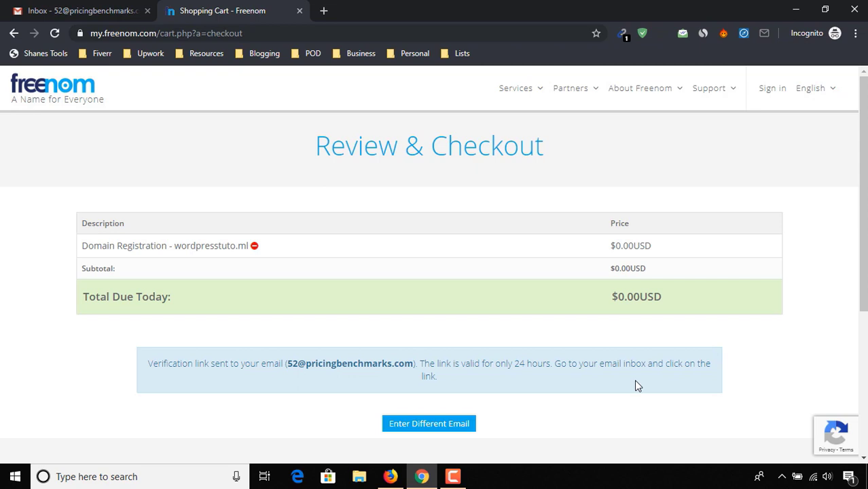
pyautogui.click(75, 6)
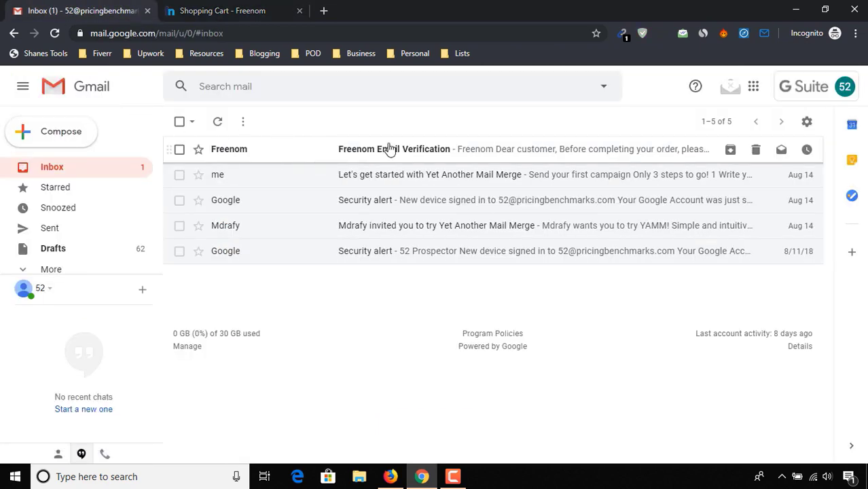
# Step: Open the Freenom Email Verification message in Gmail and follow its verification link
pyautogui.click(486, 159)
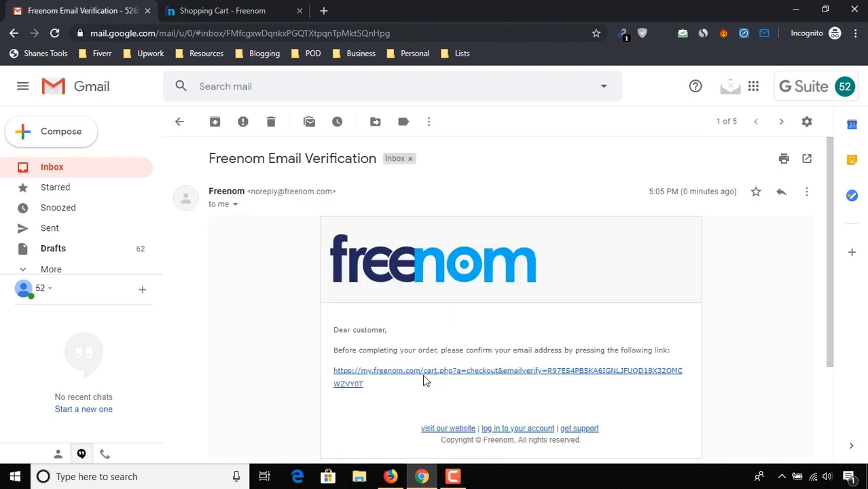
pyautogui.click(424, 377)
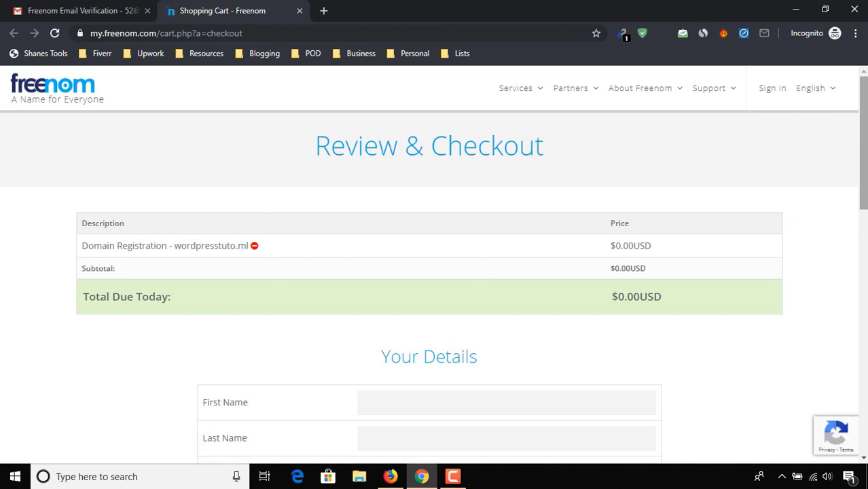
# Step: Accept the Terms & Conditions, complete the order, and view wordpresstuto.ml under Services > My Domains
pyautogui.scroll(-3, 437, 179)
pyautogui.scroll(-1, 555, 177)
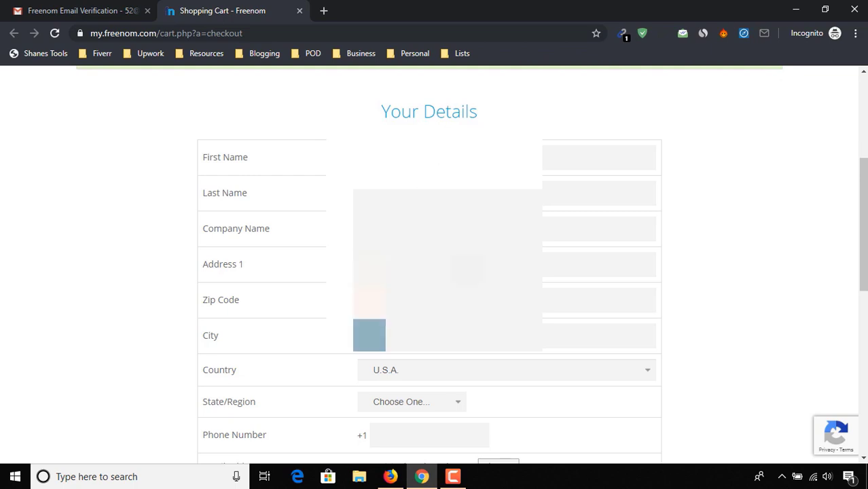
pyautogui.scroll(-2, 434, 265)
pyautogui.scroll(-1, 501, 365)
pyautogui.scroll(-1, 383, 421)
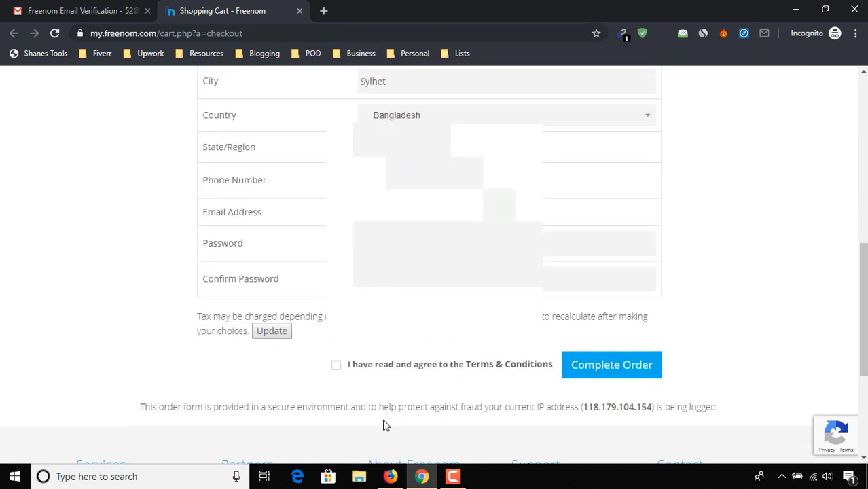
pyautogui.click(336, 365)
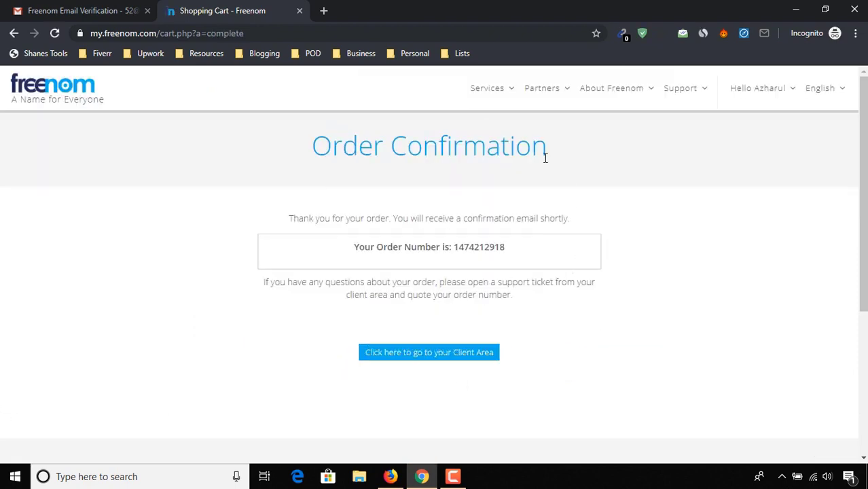
pyautogui.moveTo(500, 97)
pyautogui.click(494, 166)
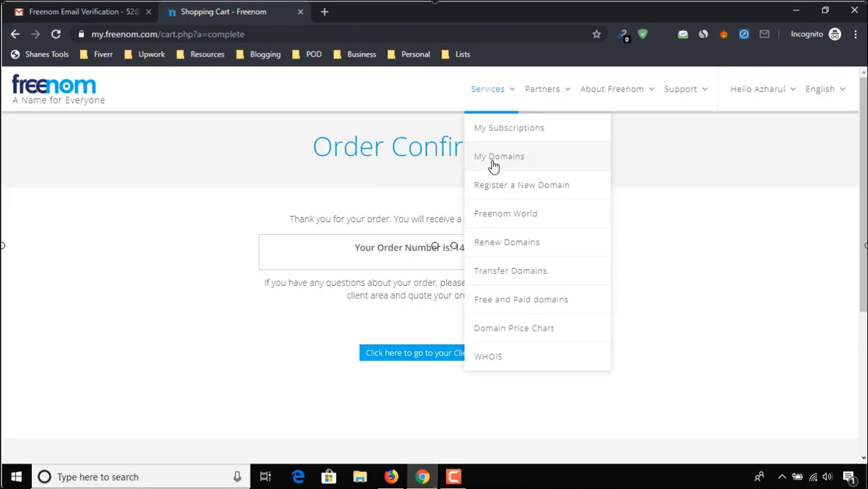
pyautogui.click(493, 165)
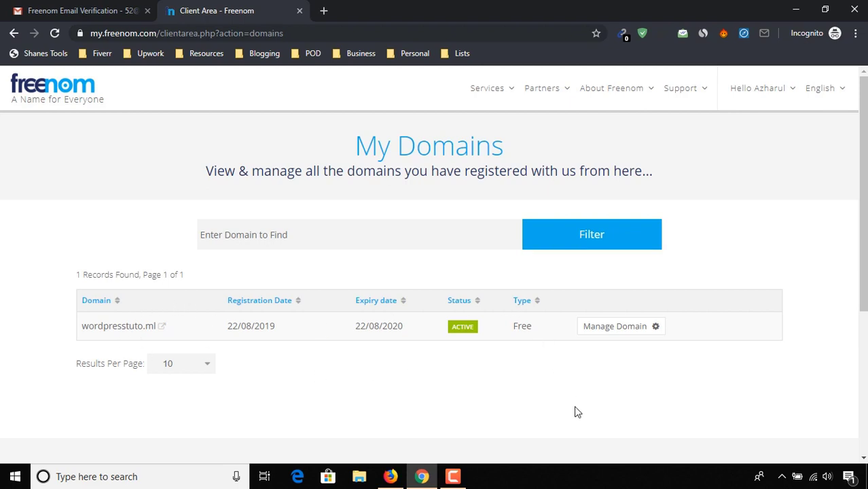
# Step: In a new tab, search for infinityfree and open the InfinityFree site
pyautogui.click(324, 10)
pyautogui.write('infinityfree')
pyautogui.press('Return')
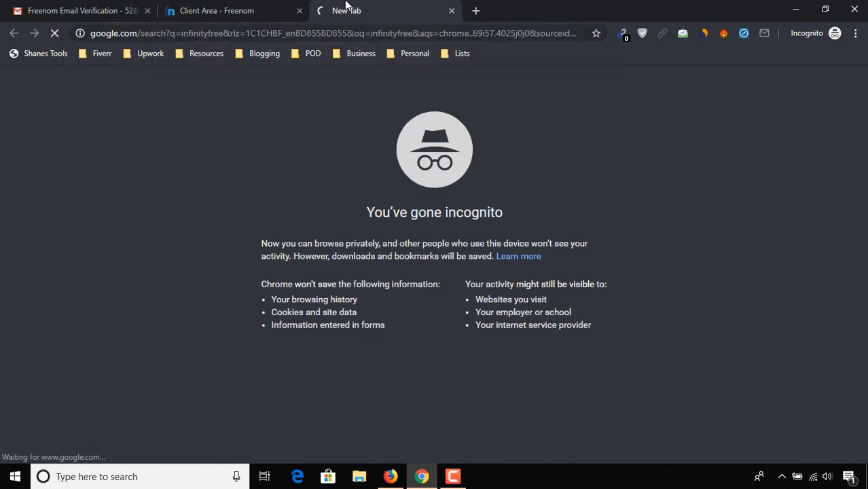
pyautogui.click(189, 184)
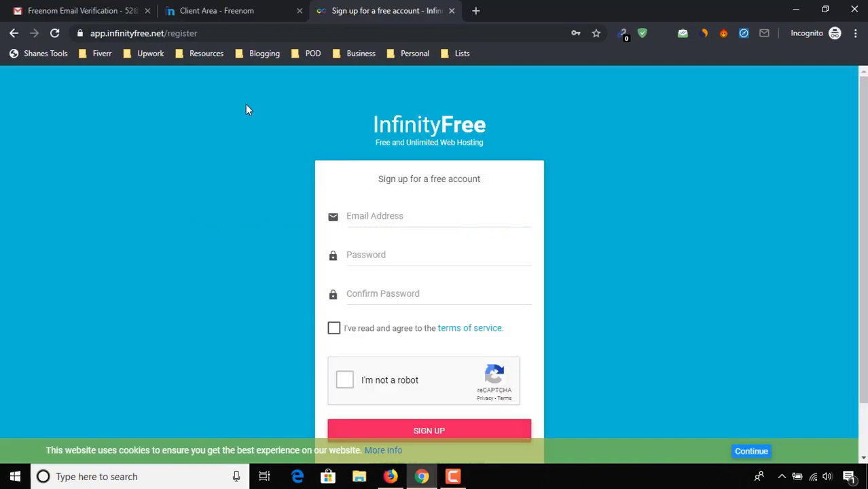
# Step: Sign up with the account e-mail and password, accepting the terms of service
pyautogui.click(390, 208)
pyautogui.hotkey('ctrl', 'v')
pyautogui.press('Tab')
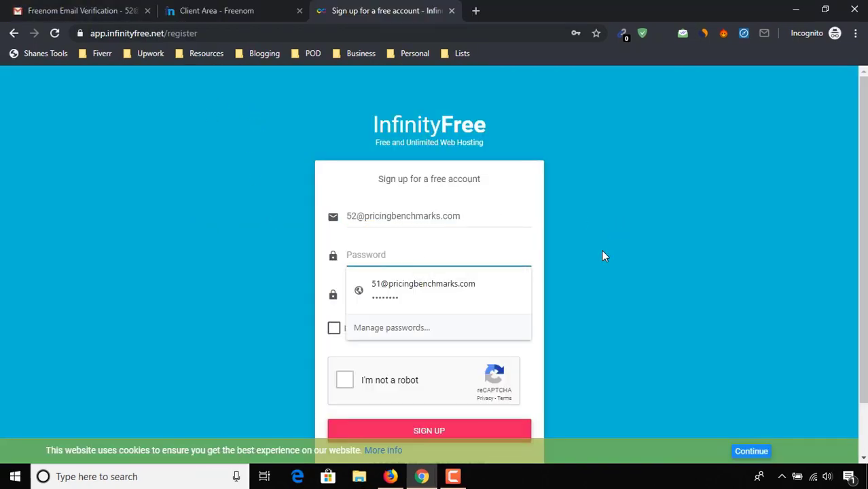
pyautogui.write('•••••••••')
pyautogui.click(463, 291)
pyautogui.write('•••••••••')
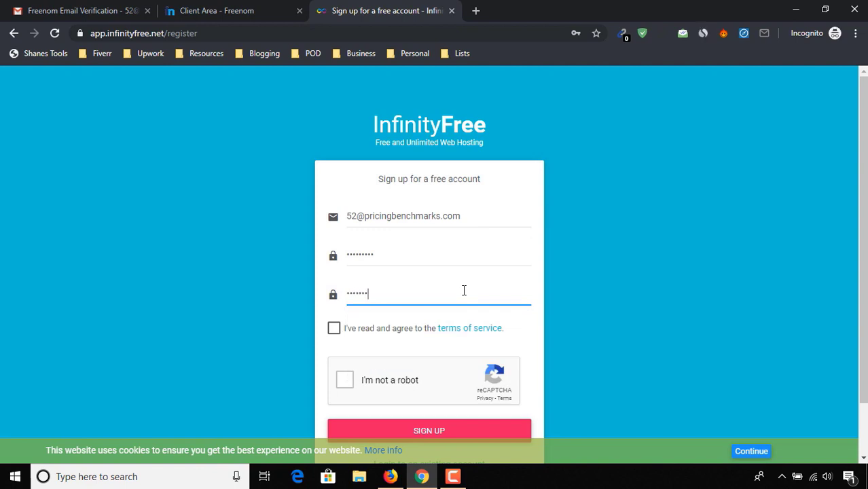
pyautogui.click(360, 328)
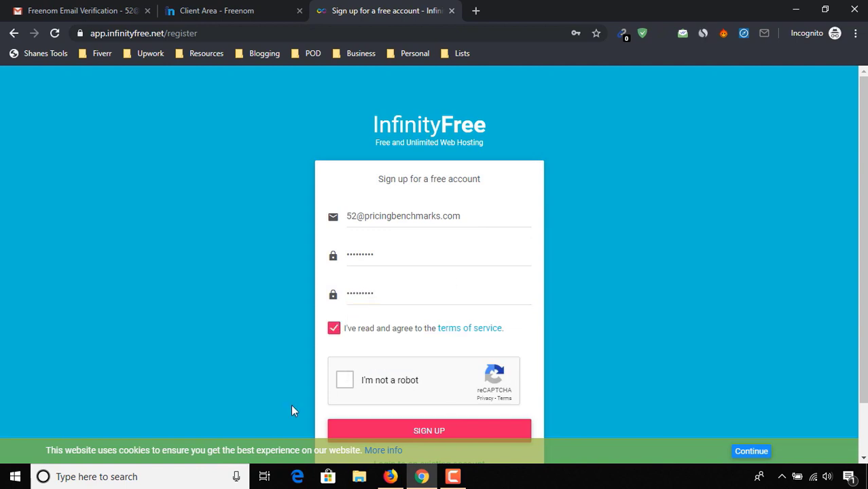
pyautogui.click(752, 451)
pyautogui.click(424, 432)
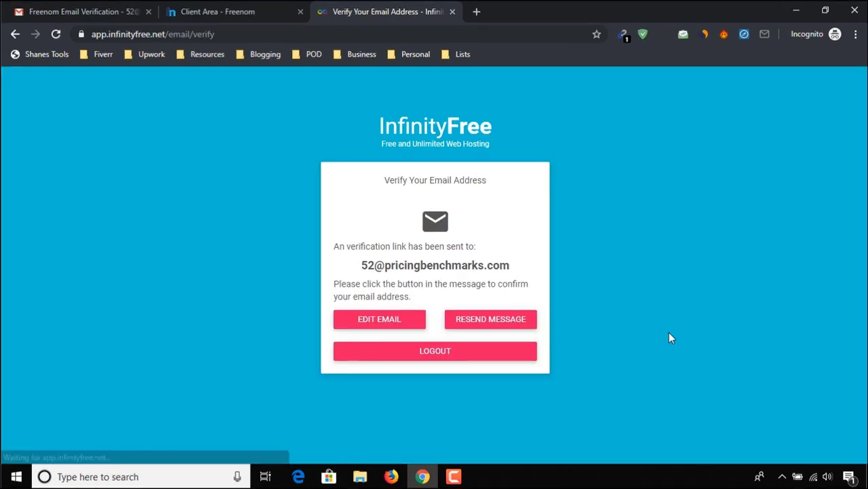
# Step: Confirm the email address using the InfinityFree verification message in Gmail
pyautogui.hotkey('ctrl', '1')
pyautogui.click(61, 168)
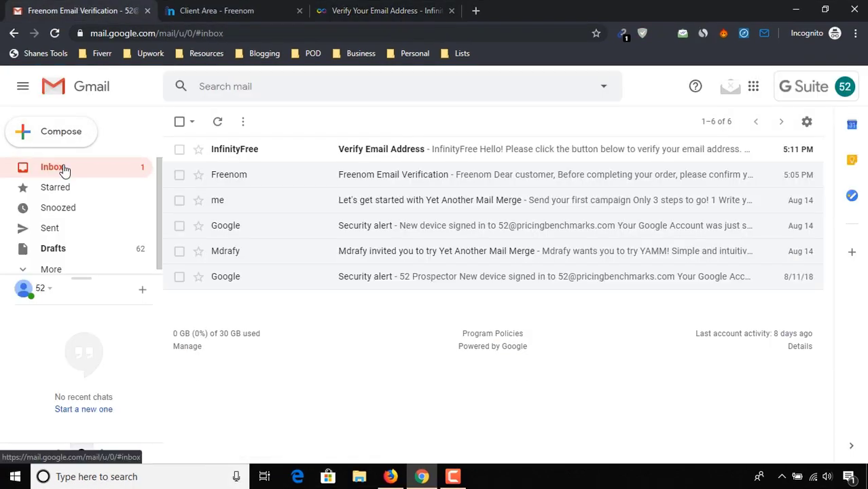
pyautogui.click(424, 156)
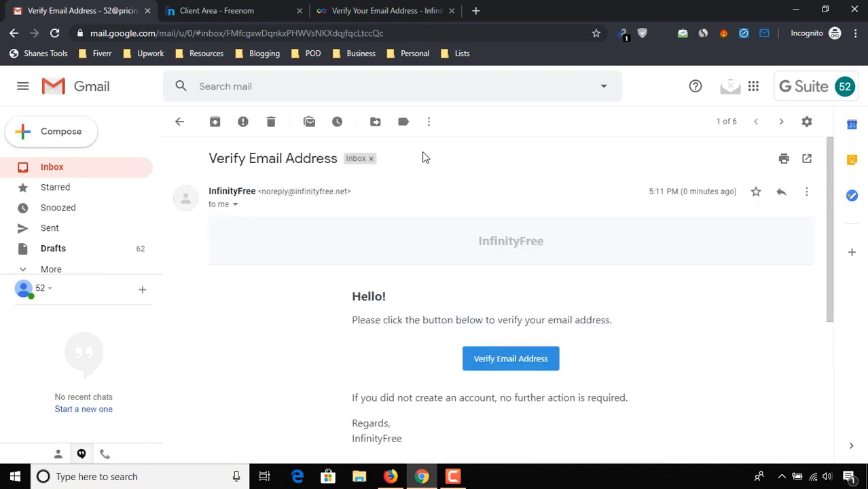
pyautogui.click(500, 362)
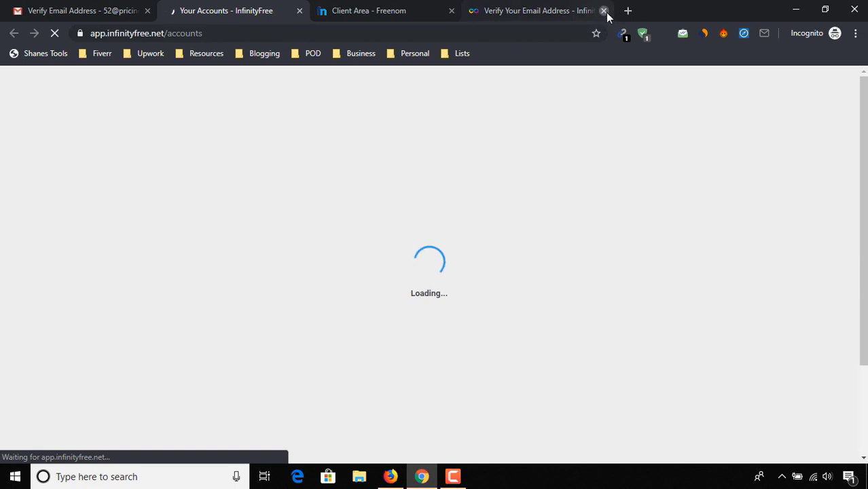
# Step: Close the old verify tab, start a new hosting account, and choose 'Use a custom domain'
pyautogui.click(603, 10)
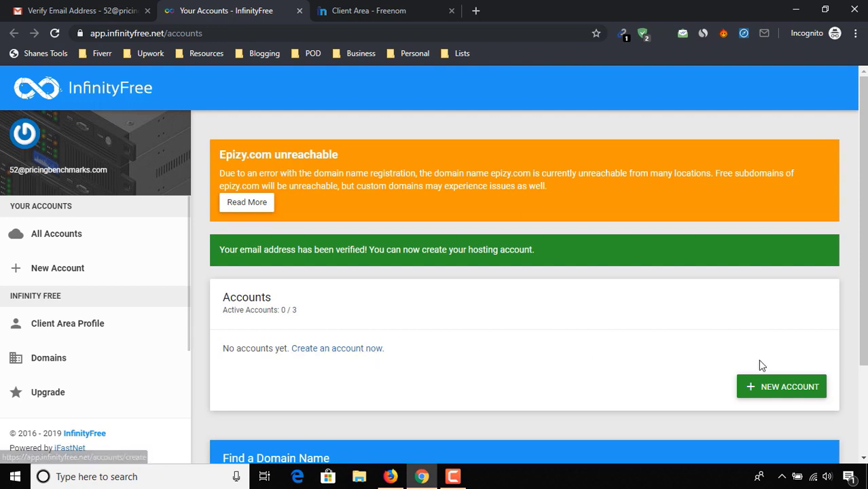
pyautogui.click(778, 394)
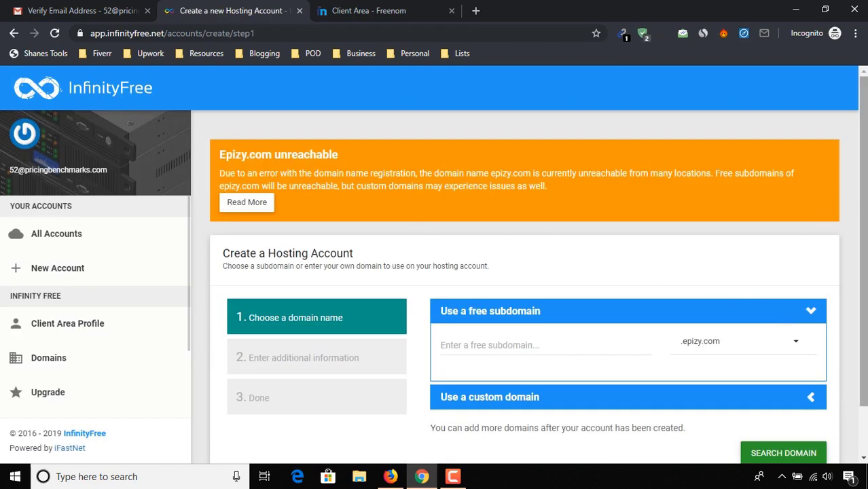
pyautogui.scroll(-1, 851, 196)
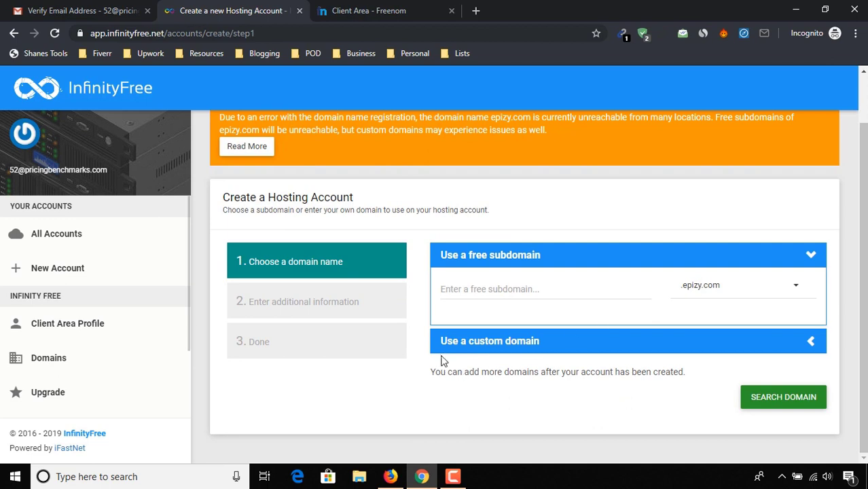
pyautogui.click(813, 344)
pyautogui.click(560, 343)
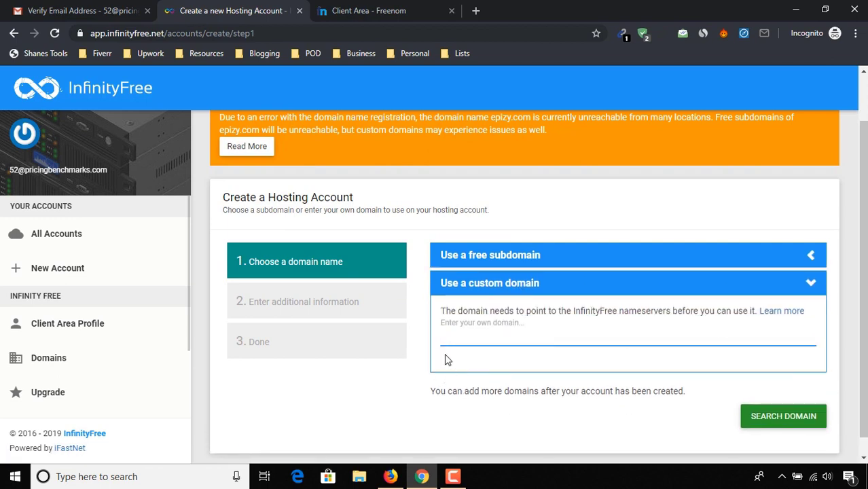
# Step: Copy the domain name wordpresstuto.ml from its Freenom Manage Domain page
pyautogui.click(398, 10)
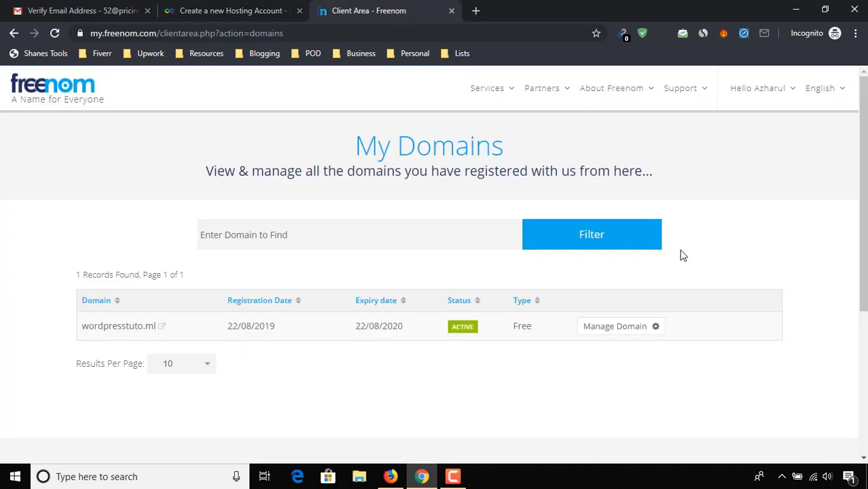
pyautogui.click(626, 329)
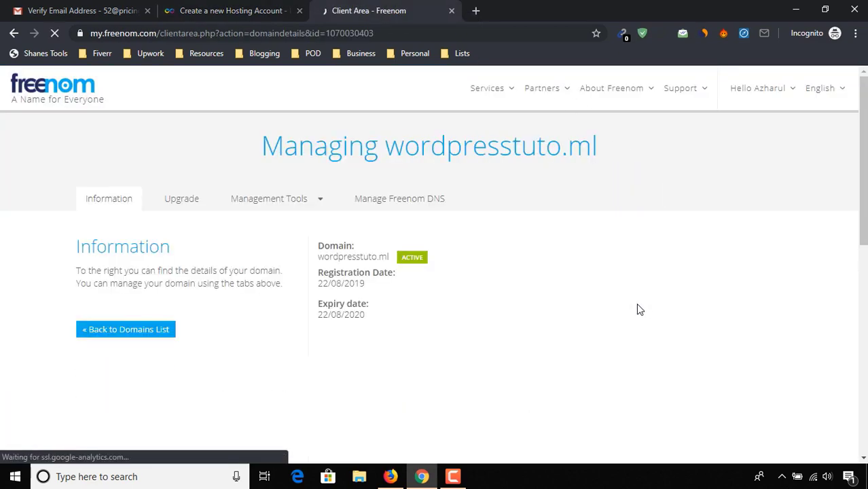
pyautogui.moveTo(480, 144); pyautogui.dragTo(583, 156)
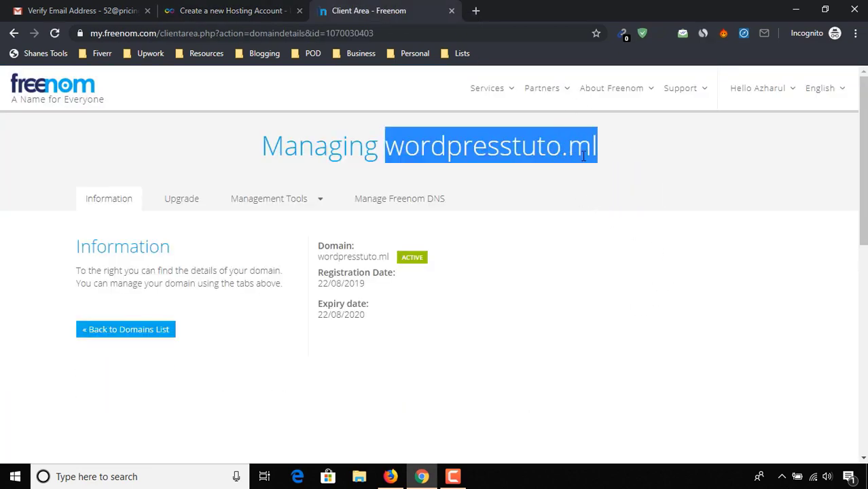
pyautogui.rightClick(579, 150)
pyautogui.click(598, 166)
# Step: Paste wordpresstuto.ml into InfinityFree's custom domain field
pyautogui.click(231, 10)
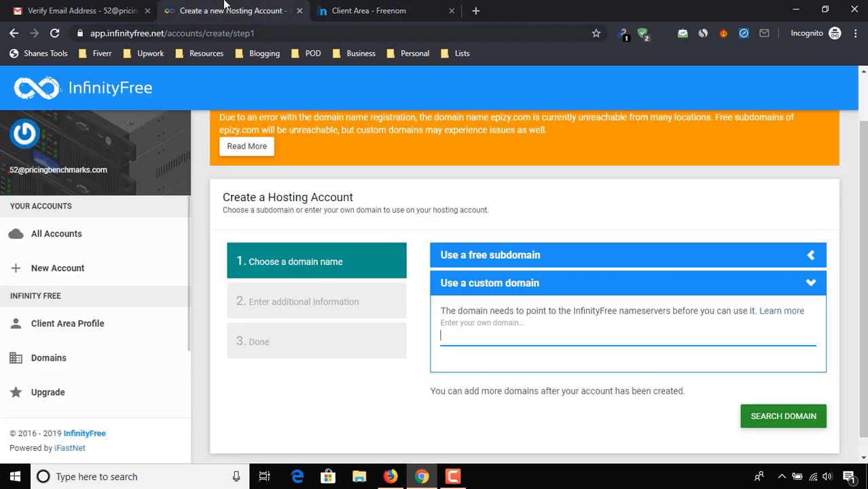
pyautogui.click(510, 336)
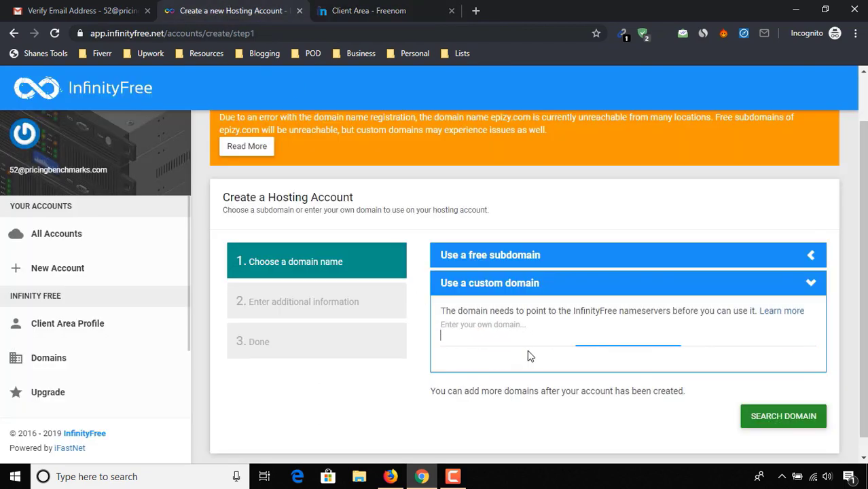
pyautogui.hotkey('ctrl', 'v')
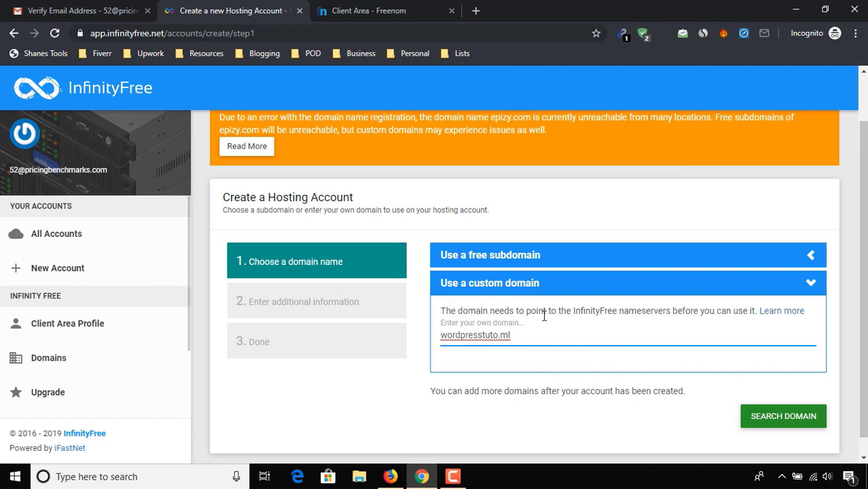
# Step: Open the nameserver guide in a new tab and select the ns1–ns5.byet.org entries
pyautogui.rightClick(771, 314)
pyautogui.click(788, 327)
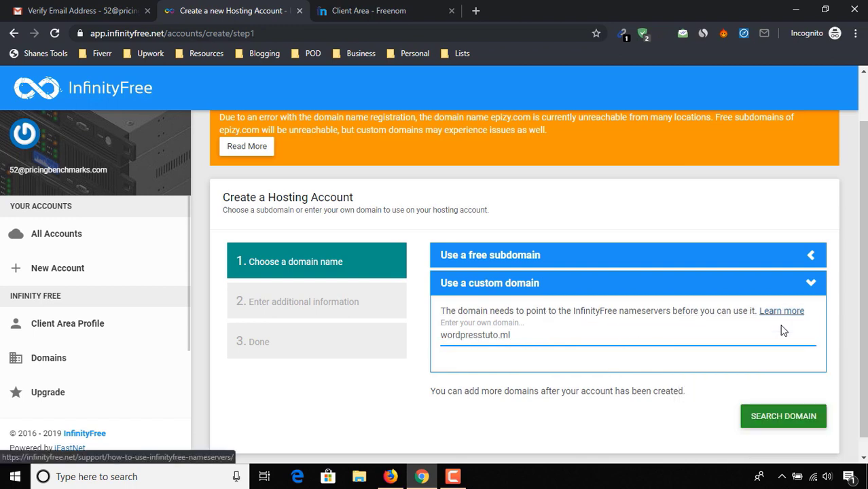
pyautogui.click(378, 5)
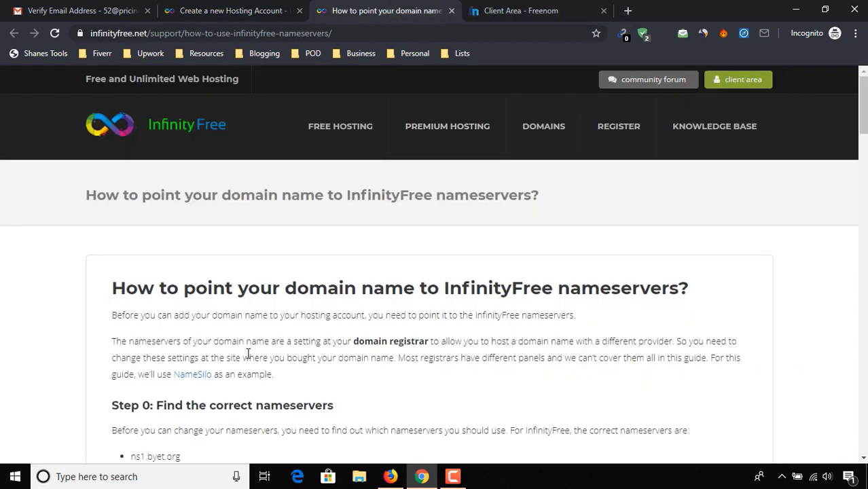
pyautogui.scroll(-3, 32, 334)
pyautogui.moveTo(133, 261); pyautogui.dragTo(201, 327)
pyautogui.click(494, 6)
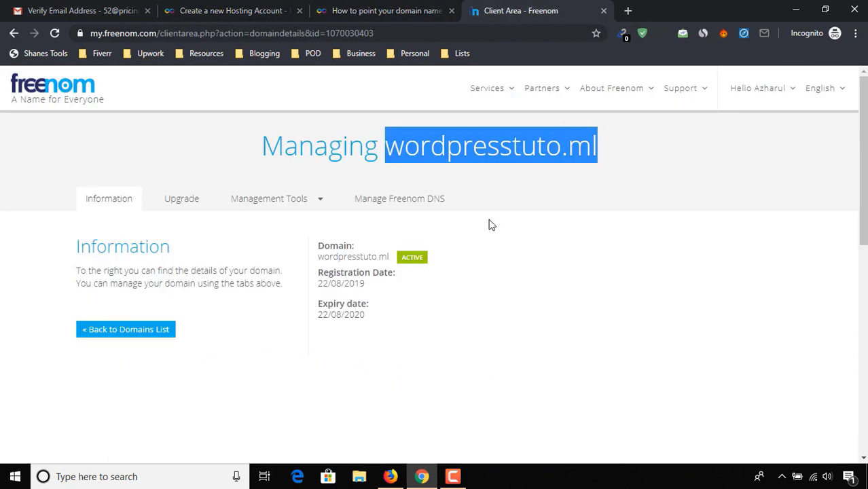
# Step: Open the domain's Nameservers settings in Freenom and select Use custom nameservers
pyautogui.click(280, 201)
pyautogui.click(284, 229)
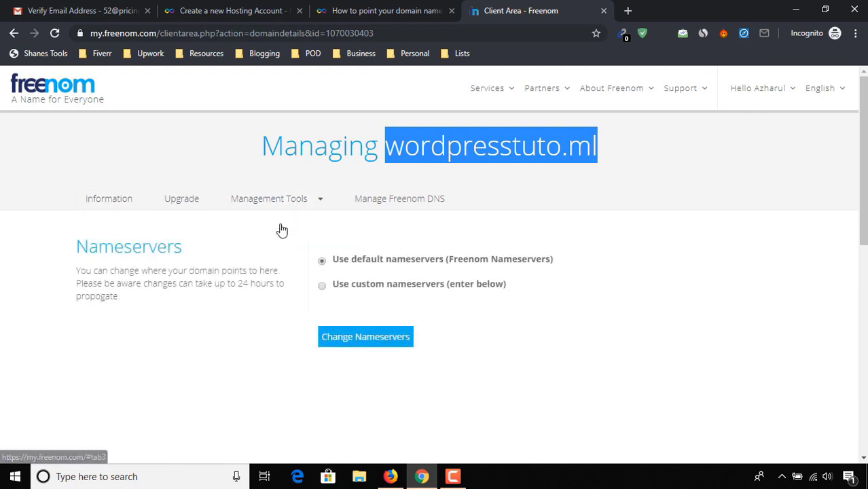
pyautogui.click(363, 286)
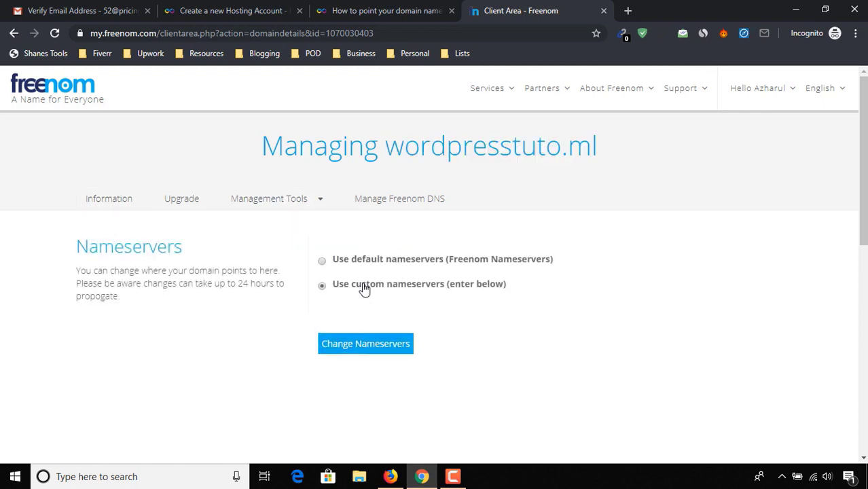
pyautogui.scroll(-2, 377, 300)
# Step: Copy ns1.byet.org from the guide and paste it into all five nameserver fields
pyautogui.click(343, 11)
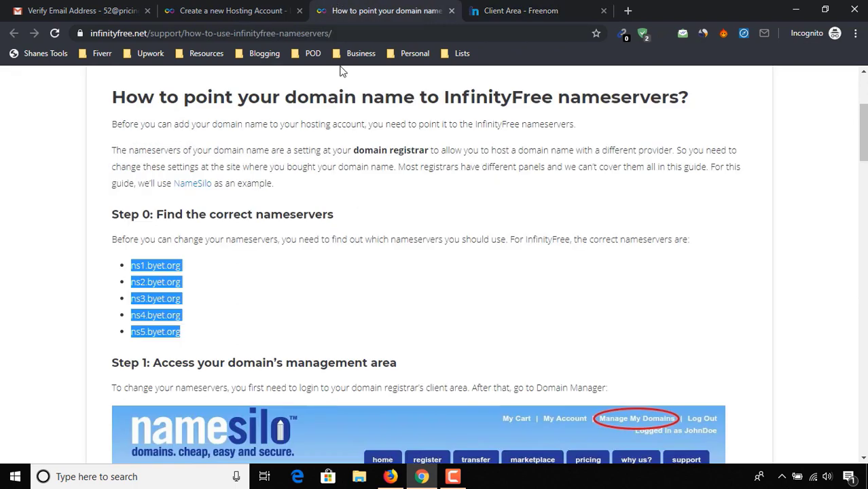
pyautogui.moveTo(131, 266); pyautogui.dragTo(182, 270)
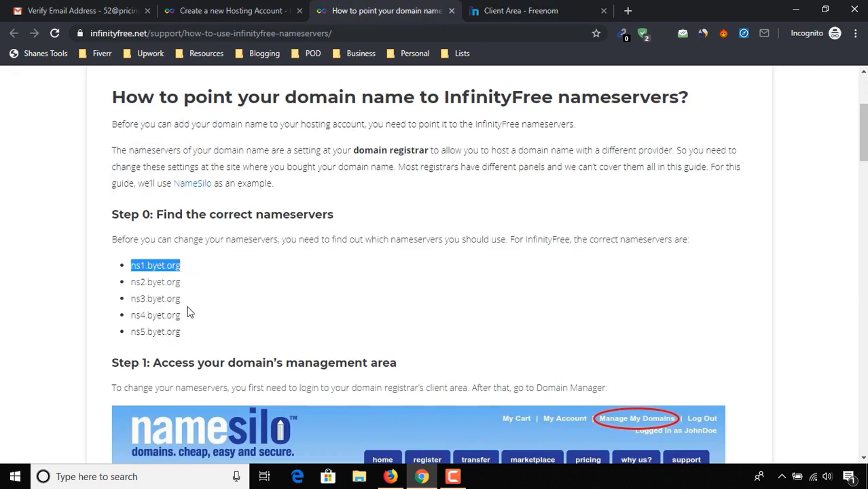
pyautogui.click(482, 8)
pyautogui.click(386, 217)
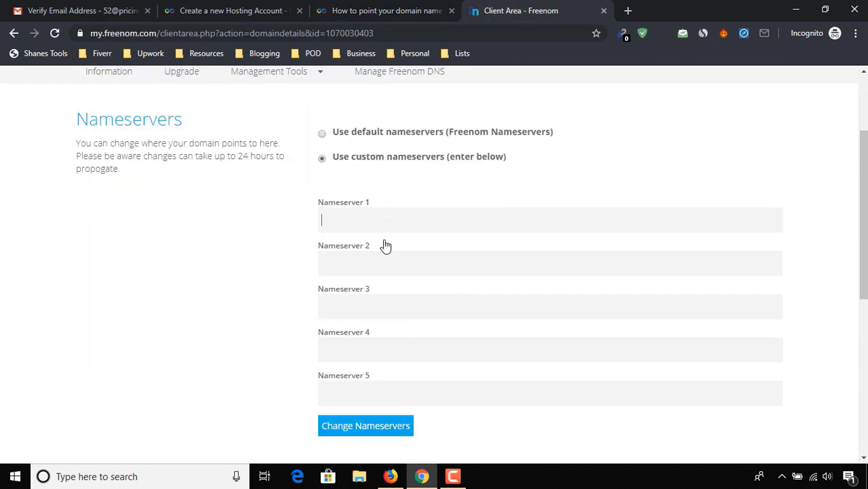
pyautogui.hotkey('ctrl', 'v')
pyautogui.click(373, 263)
pyautogui.hotkey('ctrl', 'v')
pyautogui.click(367, 307)
pyautogui.hotkey('ctrl', 'v')
pyautogui.click(365, 353)
pyautogui.hotkey('ctrl', 'v')
pyautogui.click(370, 392)
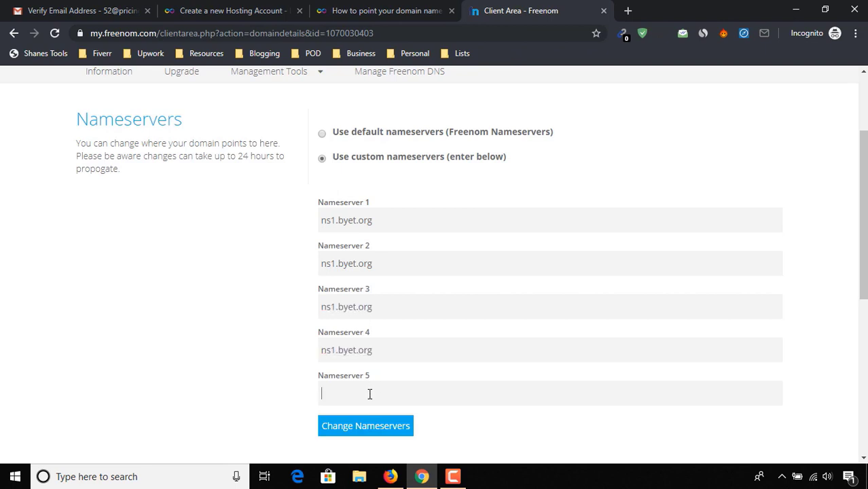
pyautogui.hotkey('ctrl', 'v')
# Step: Change fields 2–5 to ns2, ns3, ns4 and ns5.byet.org, then save the nameservers
pyautogui.click(335, 263)
pyautogui.write('2')
pyautogui.click(336, 307)
pyautogui.write('3')
pyautogui.click(333, 350)
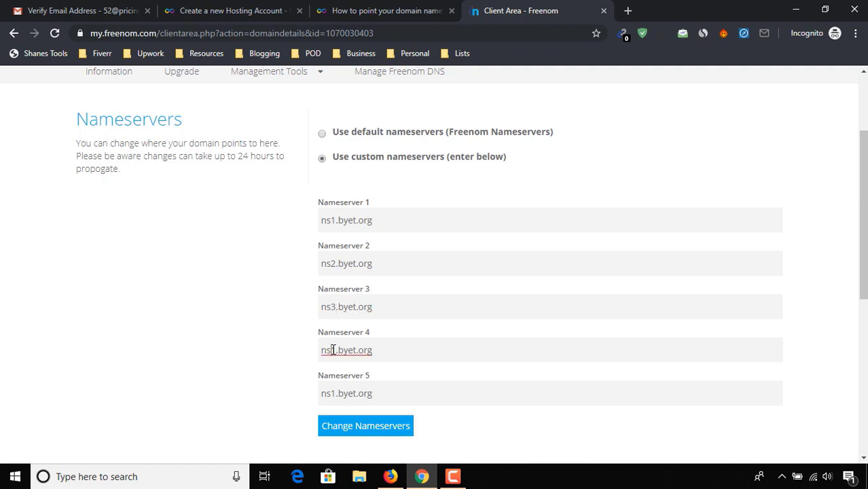
pyautogui.write('4')
pyautogui.moveTo(330, 399); pyautogui.dragTo(335, 400)
pyautogui.write('5')
pyautogui.click(411, 432)
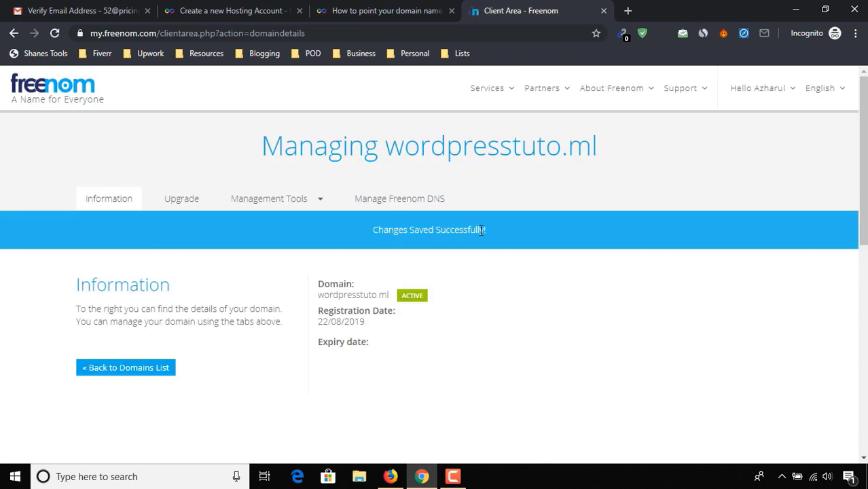
# Step: Check that wordpresstuto.ml is available for hosting on the InfinityFree form
pyautogui.click(380, 5)
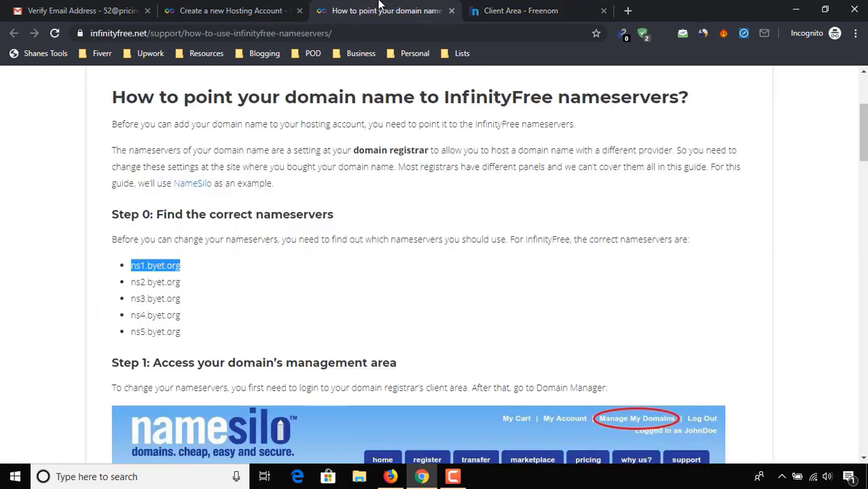
pyautogui.click(245, 10)
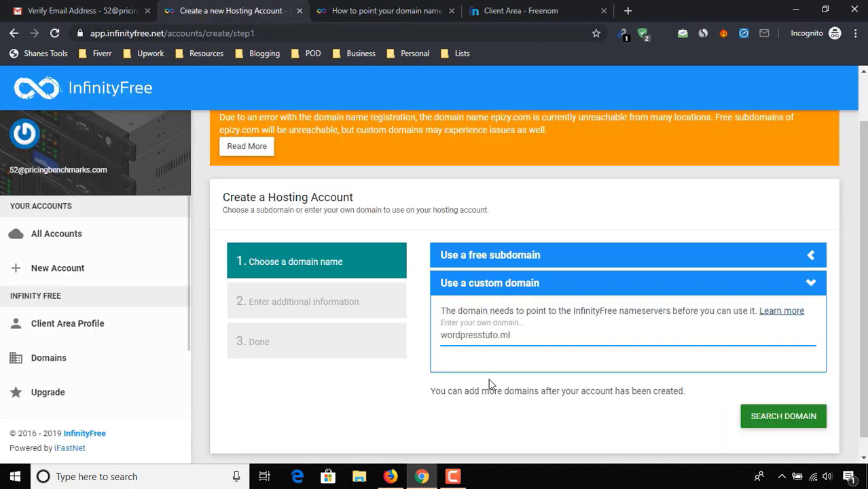
pyautogui.click(771, 423)
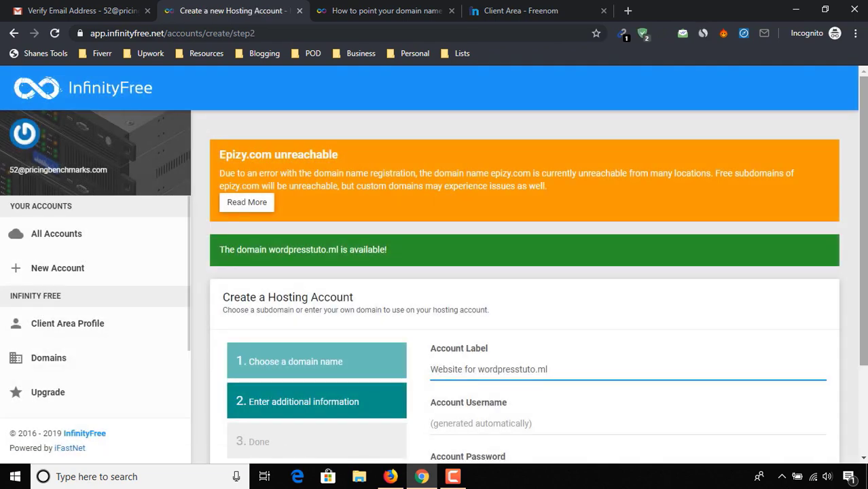
pyautogui.scroll(-2, 759, 201)
# Step: Enter the account password and create the hosting account for wordpresstuto.ml
pyautogui.click(471, 358)
pyautogui.write('x')
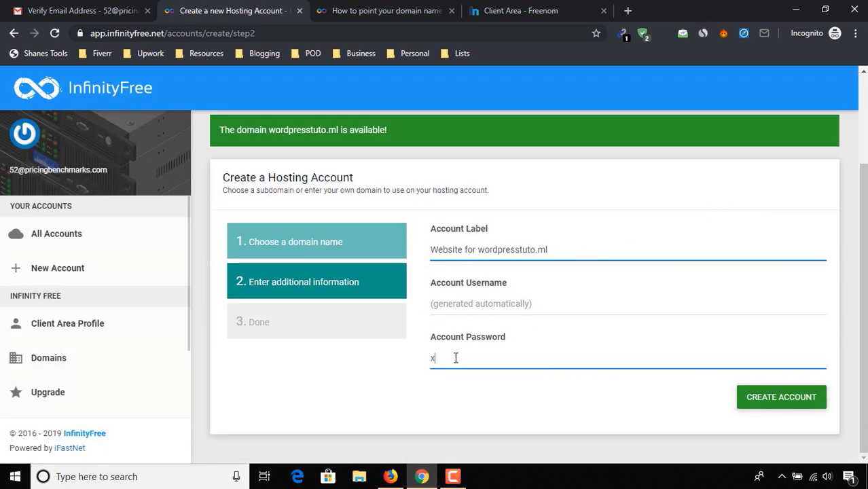
pyautogui.write('xxxxxxxx')
pyautogui.click(788, 397)
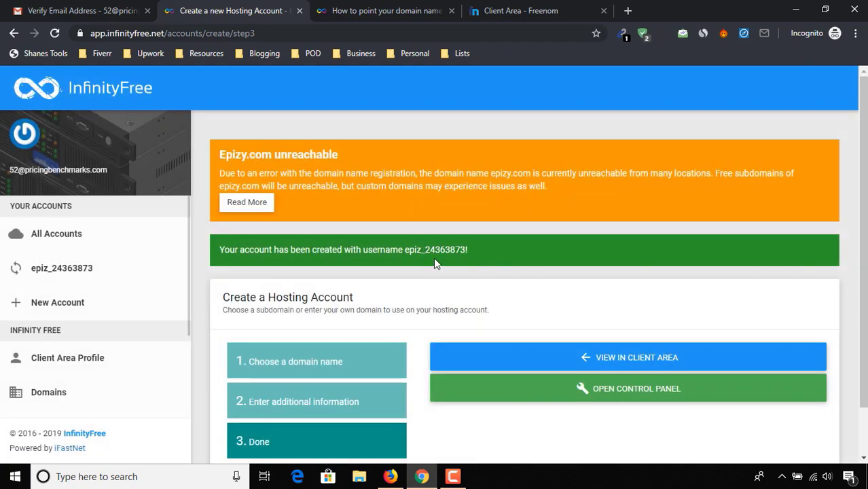
pyautogui.scroll(-2, 558, 241)
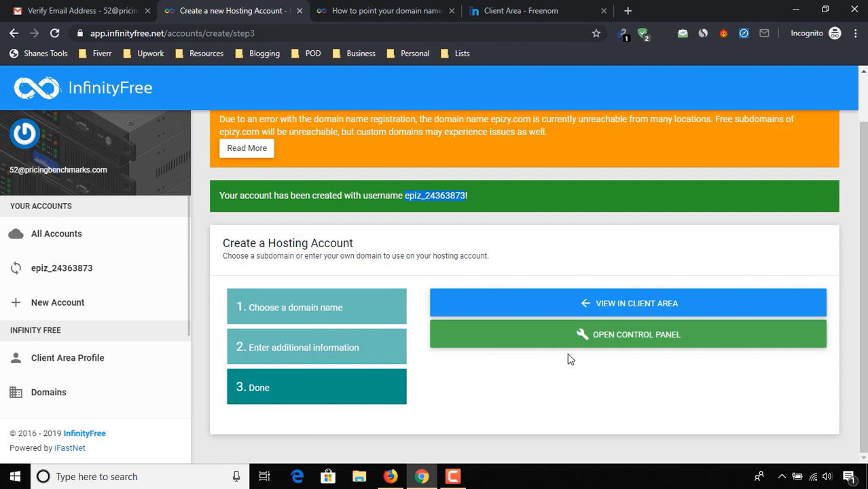
# Step: Open the control panel, close the guide and Freenom tabs, approve emails, and launch Softaculous
pyautogui.click(665, 342)
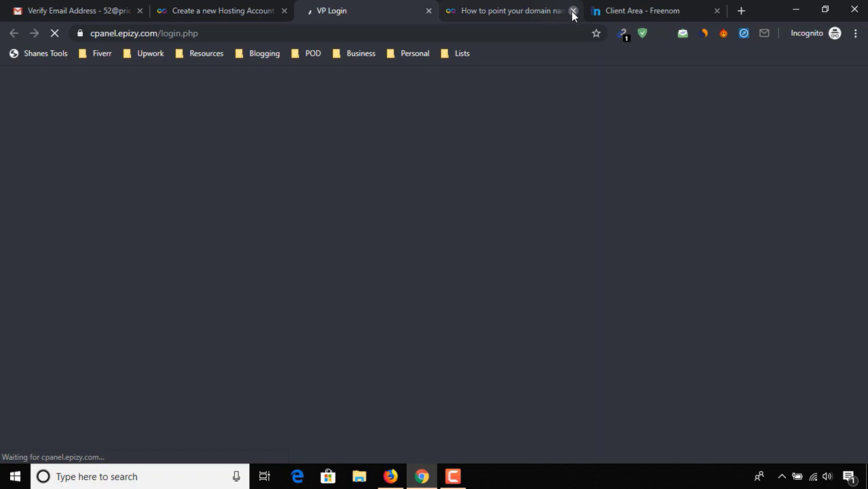
pyautogui.click(573, 10)
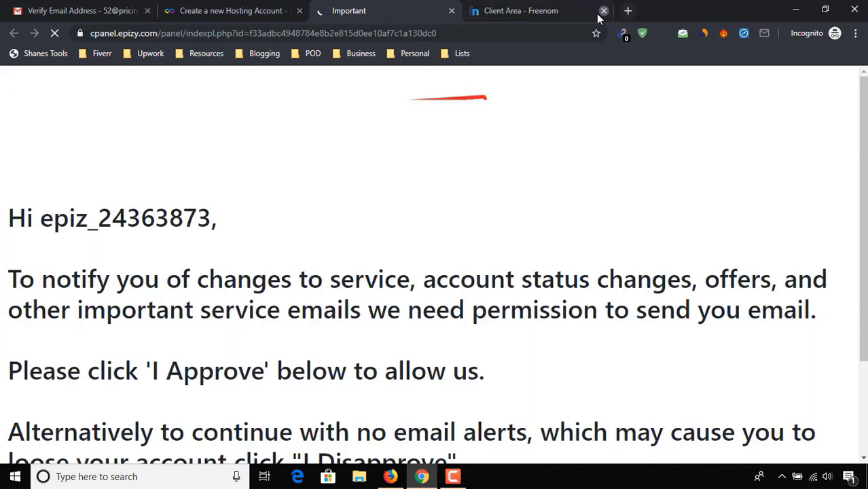
pyautogui.click(603, 10)
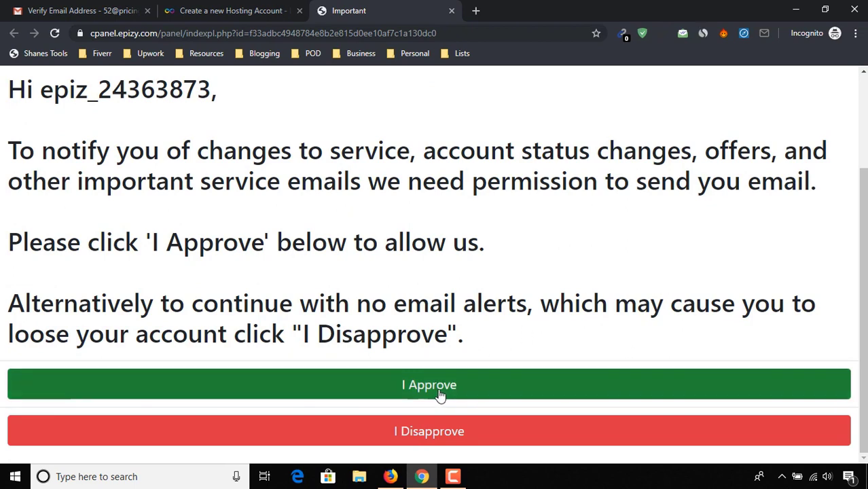
pyautogui.click(583, 378)
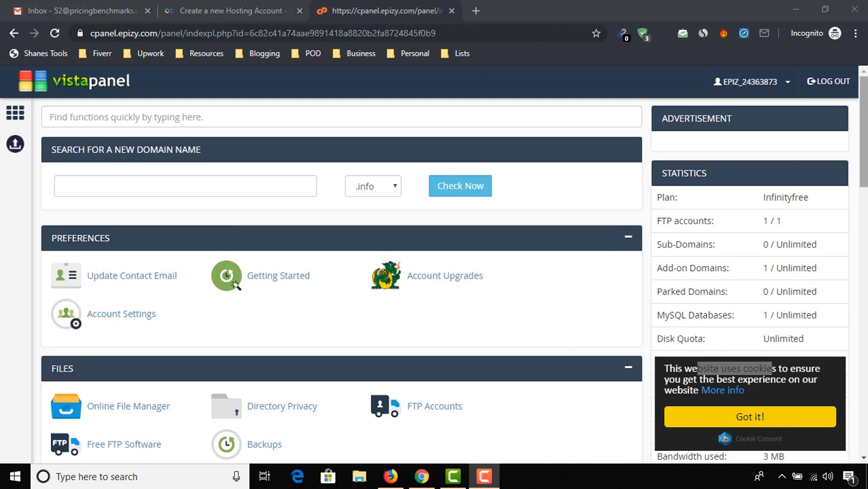
pyautogui.moveTo(865, 92); pyautogui.dragTo(865, 333)
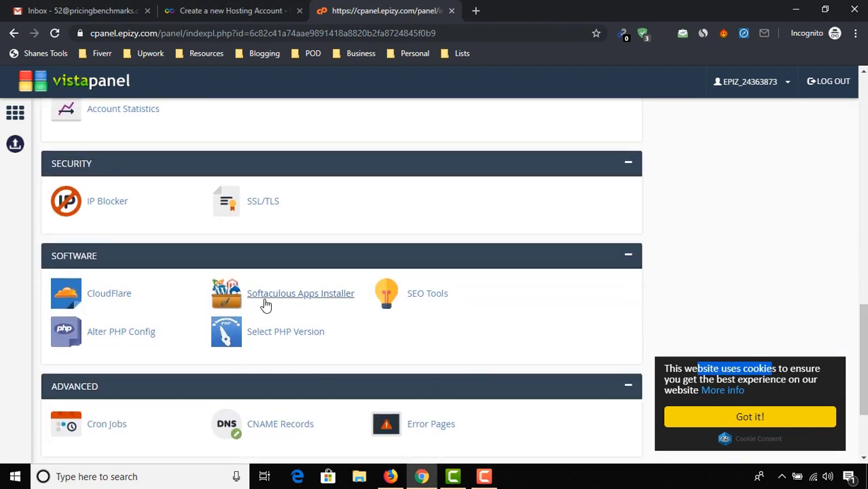
pyautogui.click(294, 305)
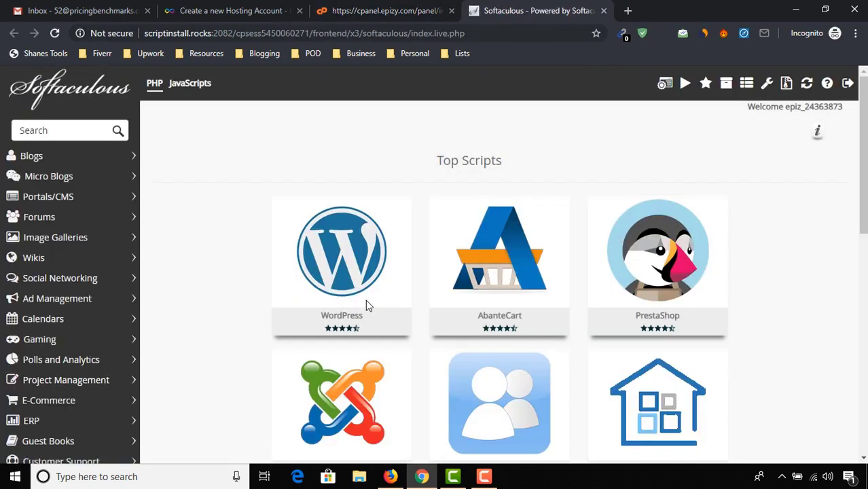
pyautogui.click(300, 293)
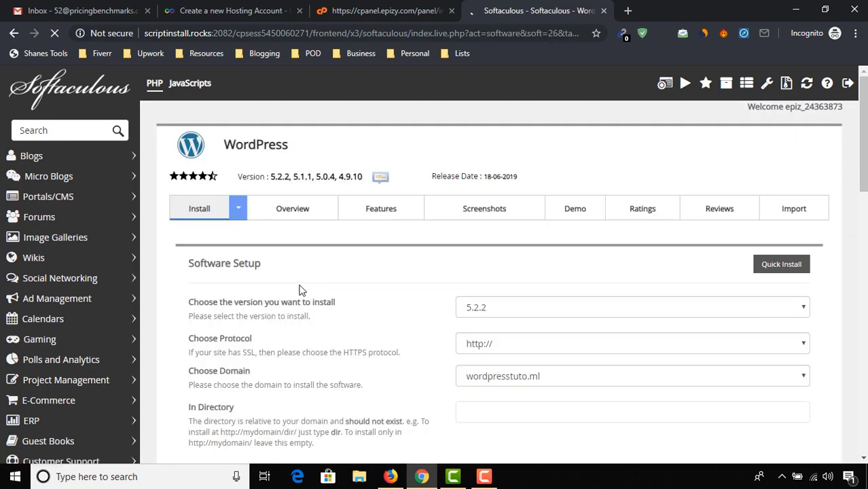
pyautogui.scroll(-5, 522, 249)
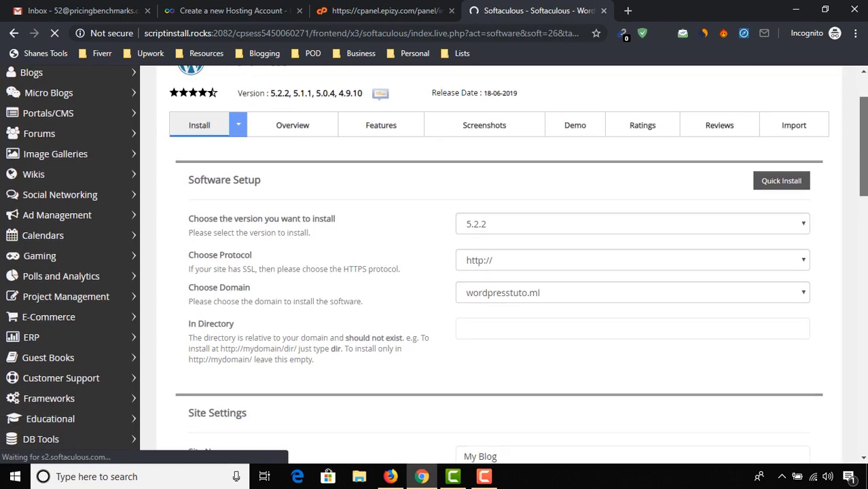
pyautogui.click(533, 191)
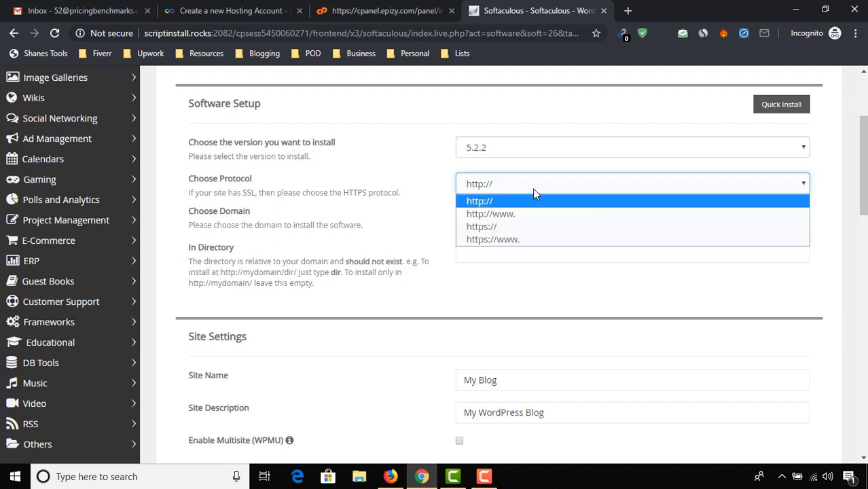
pyautogui.click(506, 212)
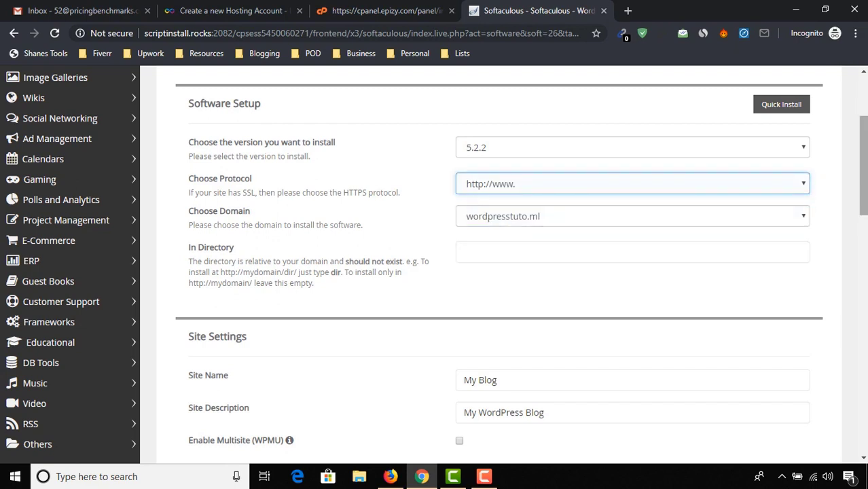
# Step: Name the site 'Our Free Website Practice' with tagline 'Creating Our Free Website!'
pyautogui.scroll(-3, 583, 227)
pyautogui.tripleClick(583, 226)
pyautogui.write('Our')
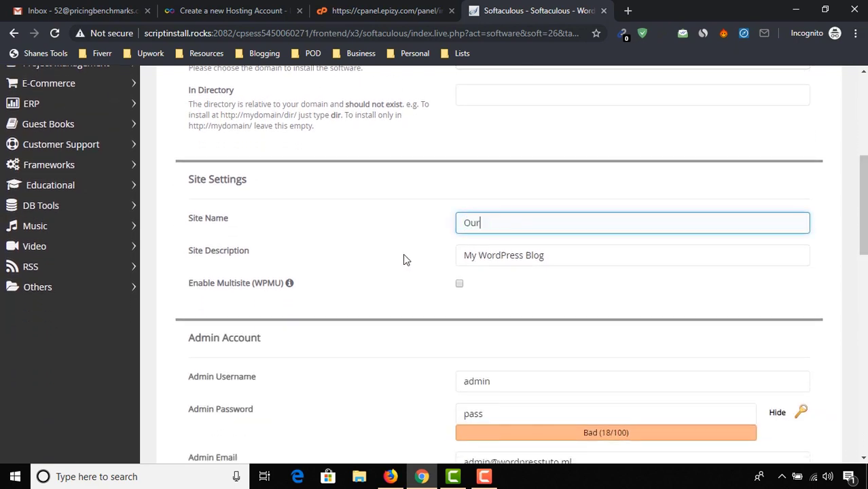
pyautogui.write(' Free Website Practice')
pyautogui.press('Tab')
pyautogui.write('C')
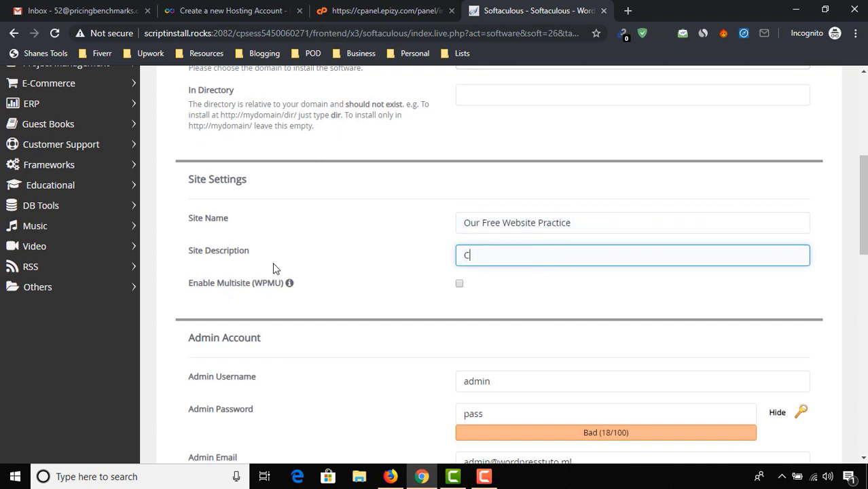
pyautogui.write('reating Our Free Website!')
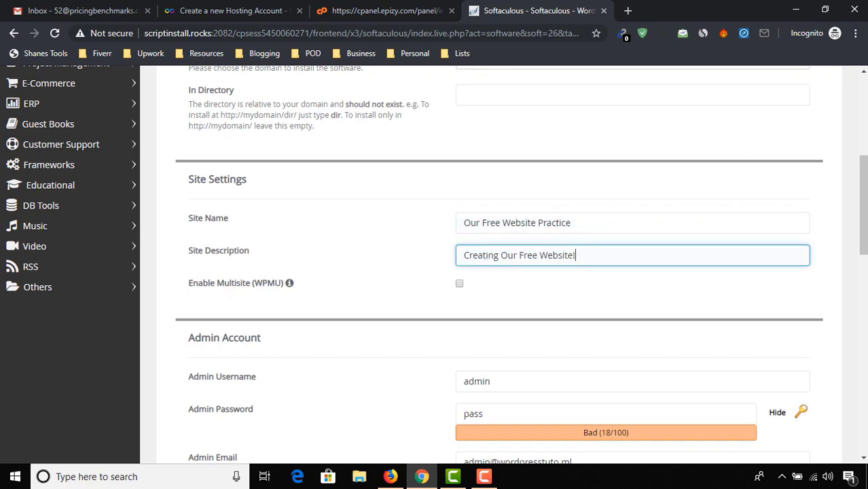
# Step: Replace the default admin password with a stronger one
pyautogui.scroll(-3, 534, 232)
pyautogui.press('Tab')
pyautogui.press('Tab')
pyautogui.press('Tab')
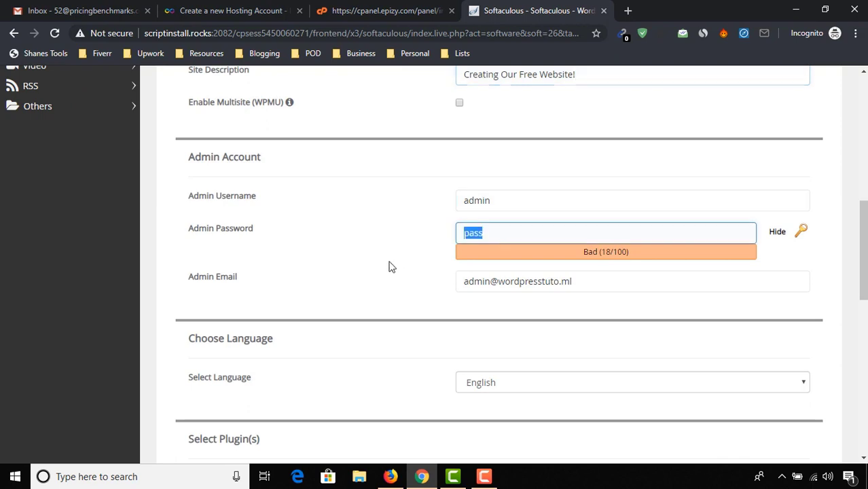
pyautogui.press('BackSpace')
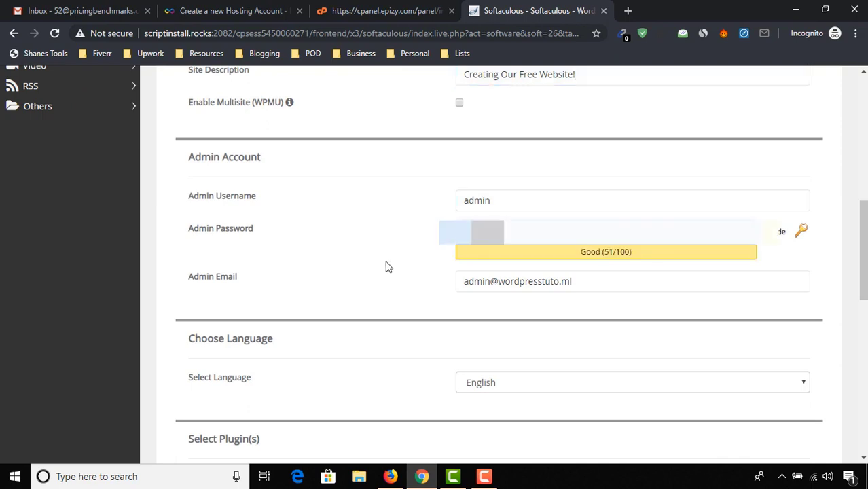
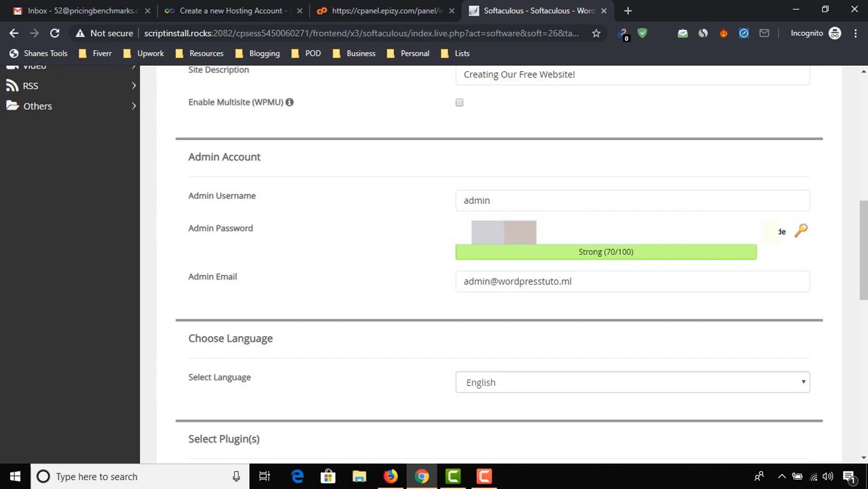
# Step: Choose the Superb Marketing theme and install WordPress on wordpresstuto.ml
pyautogui.scroll(-2, 766, 262)
pyautogui.scroll(-4, 503, 265)
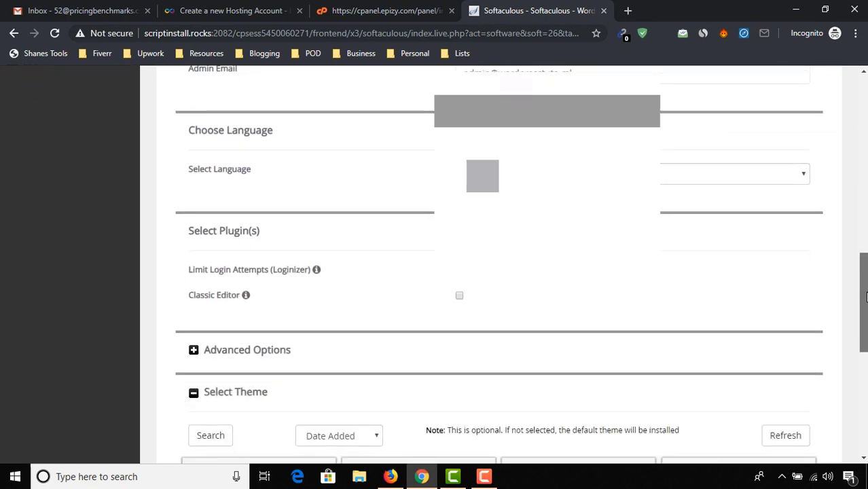
pyautogui.scroll(-1, 786, 461)
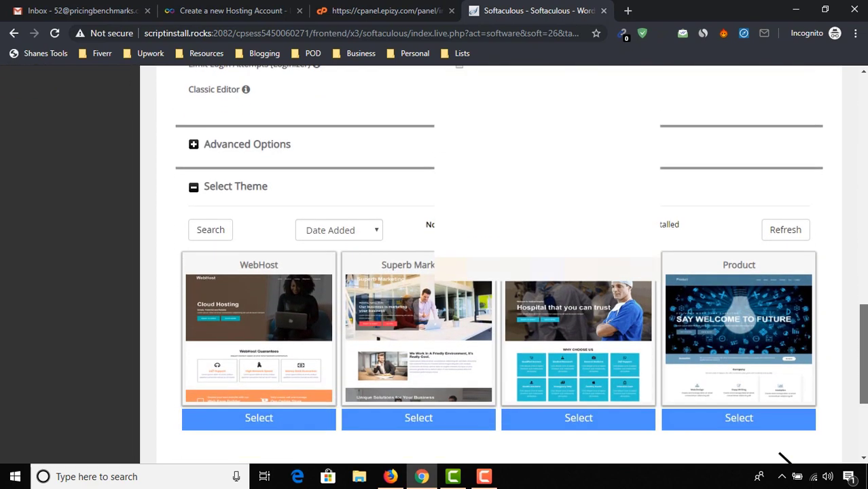
pyautogui.scroll(4, 482, 331)
pyautogui.scroll(-5, 537, 288)
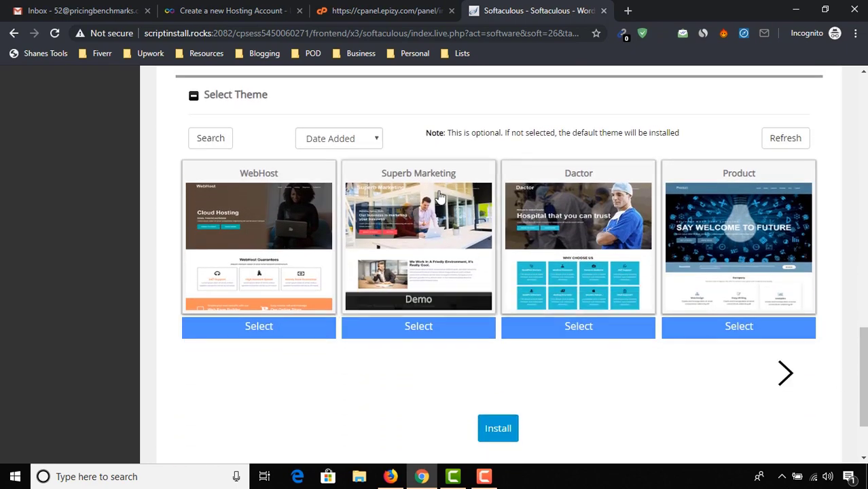
pyautogui.click(421, 327)
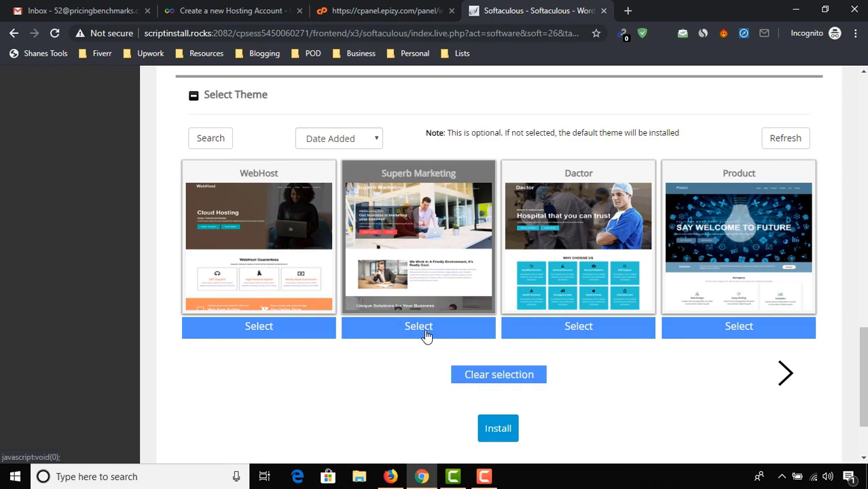
pyautogui.click(496, 433)
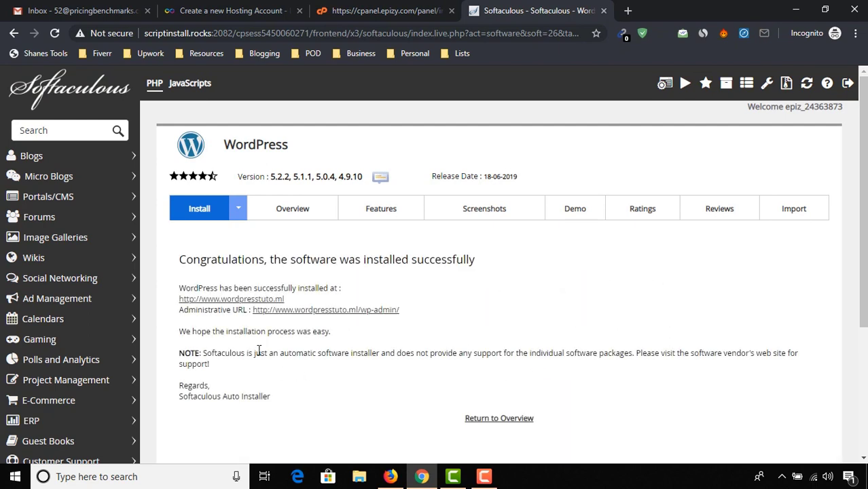
pyautogui.rightClick(224, 302)
# Step: Open the live Our Free Website Practice site in a new tab and scroll through it
pyautogui.click(239, 314)
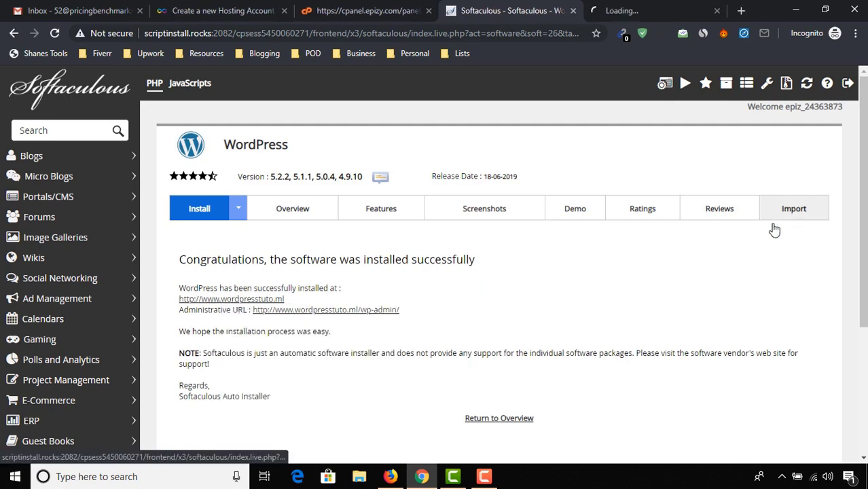
pyautogui.click(688, 7)
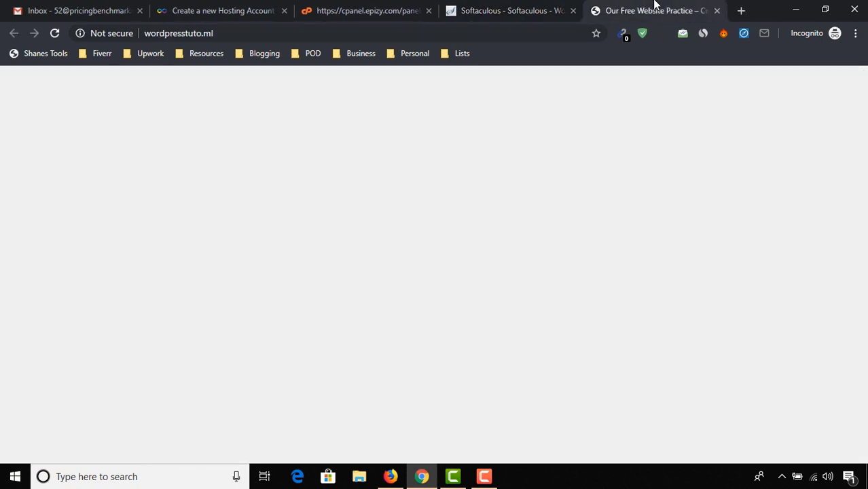
pyautogui.moveTo(863, 125); pyautogui.dragTo(860, 80)
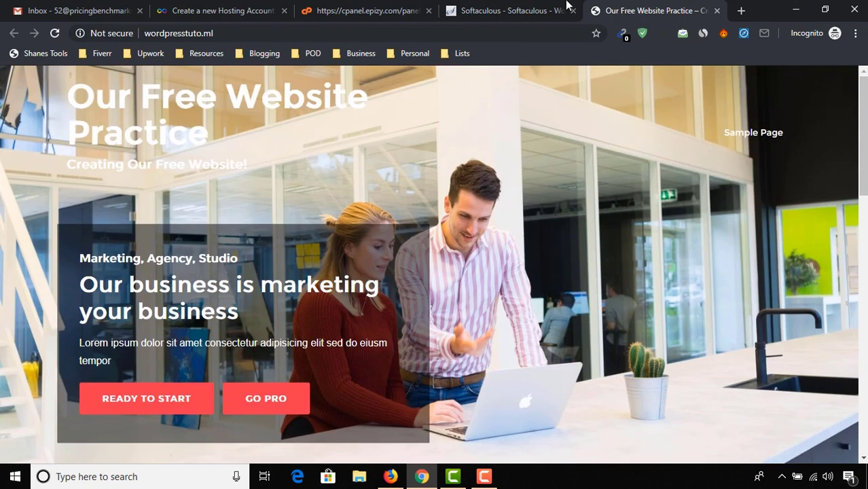
# Step: Back on the install confirmation, open the administrative wp-admin URL in a new tab
pyautogui.click(565, 7)
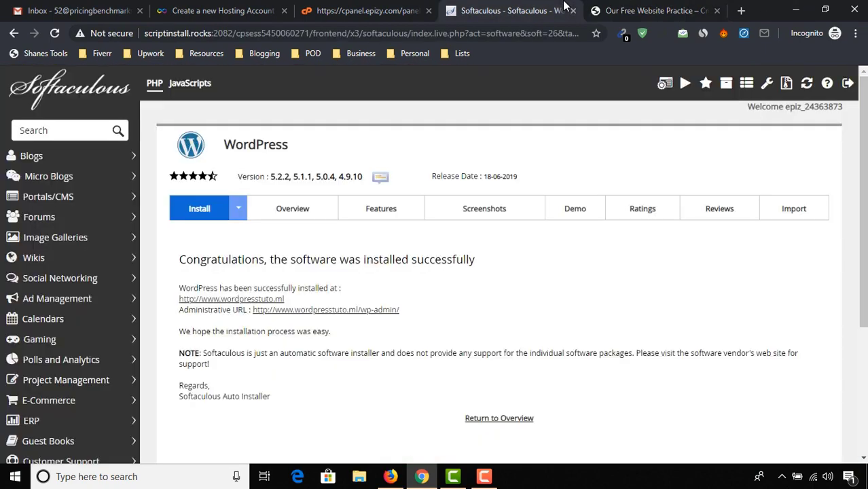
pyautogui.rightClick(319, 315)
pyautogui.click(354, 322)
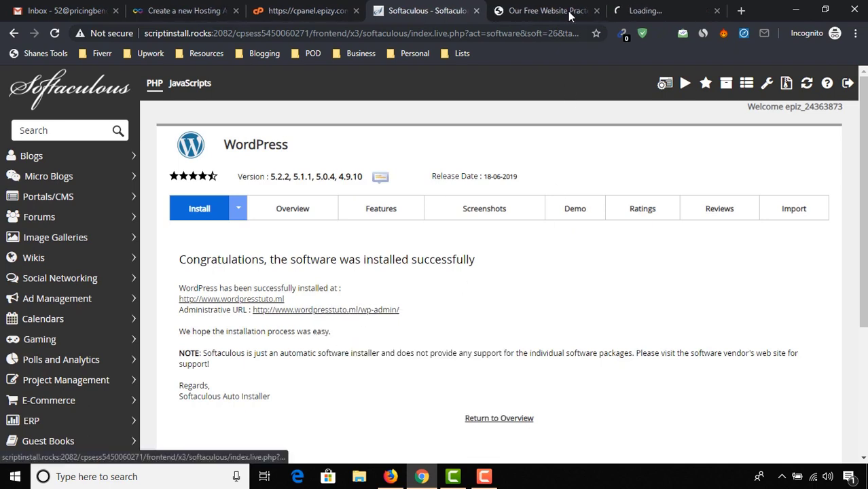
# Step: Switch to the new wp-admin tab and look over the WordPress Dashboard
pyautogui.click(663, 6)
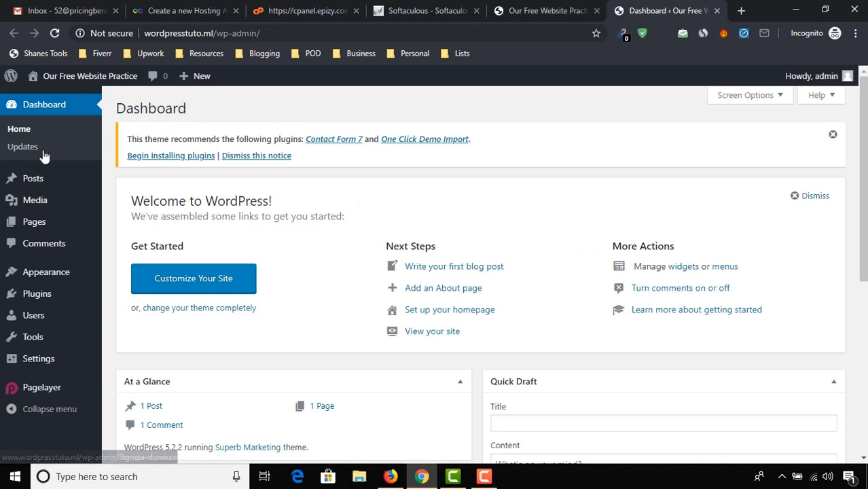
pyautogui.moveTo(863, 277); pyautogui.dragTo(862, 388)
pyautogui.scroll(4, 781, 204)
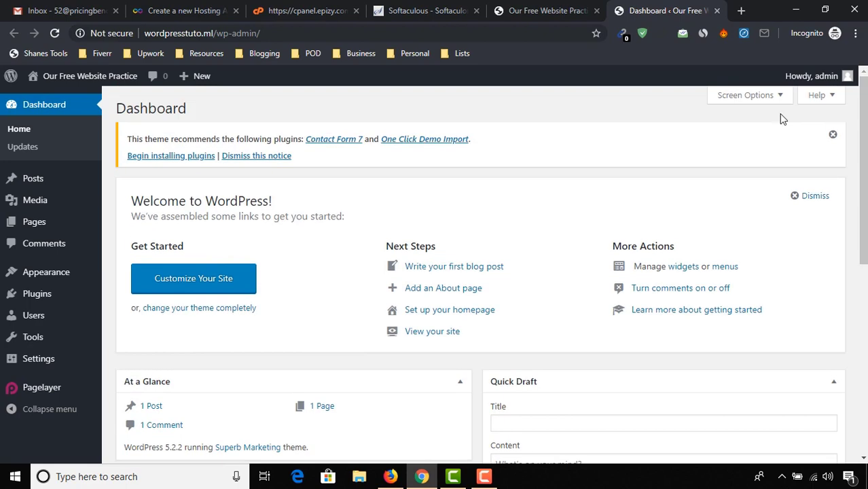
# Step: From Appearance > Themes > Add New, find OceanWP, install it and activate it
pyautogui.moveTo(68, 276)
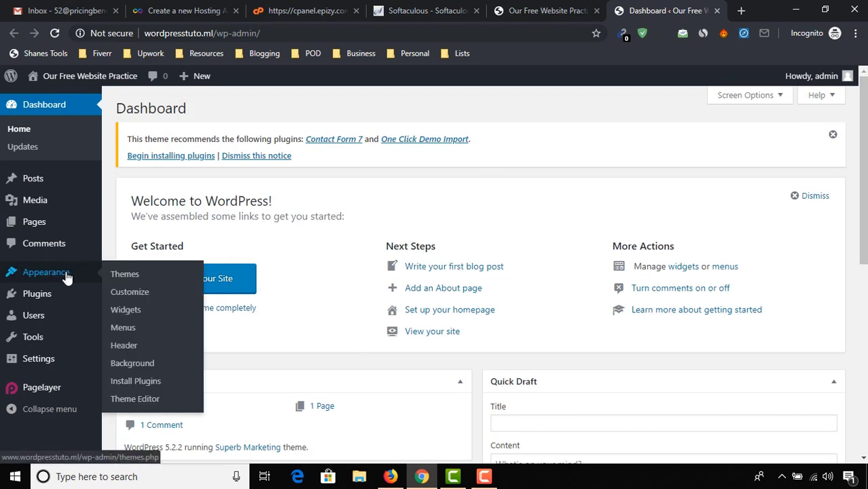
pyautogui.click(125, 275)
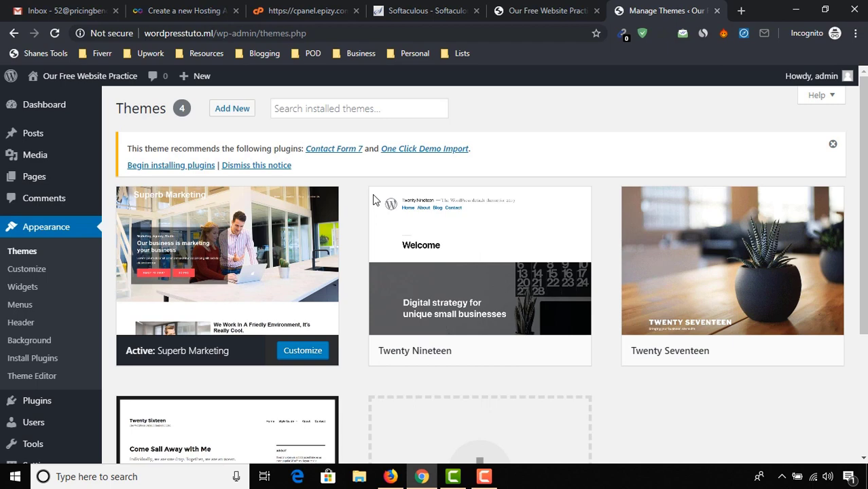
pyautogui.click(224, 120)
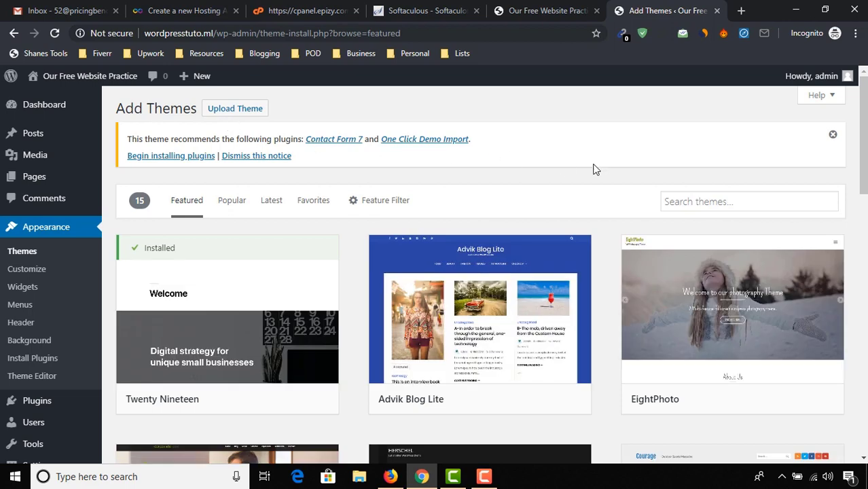
pyautogui.click(726, 195)
pyautogui.write('oceanwp')
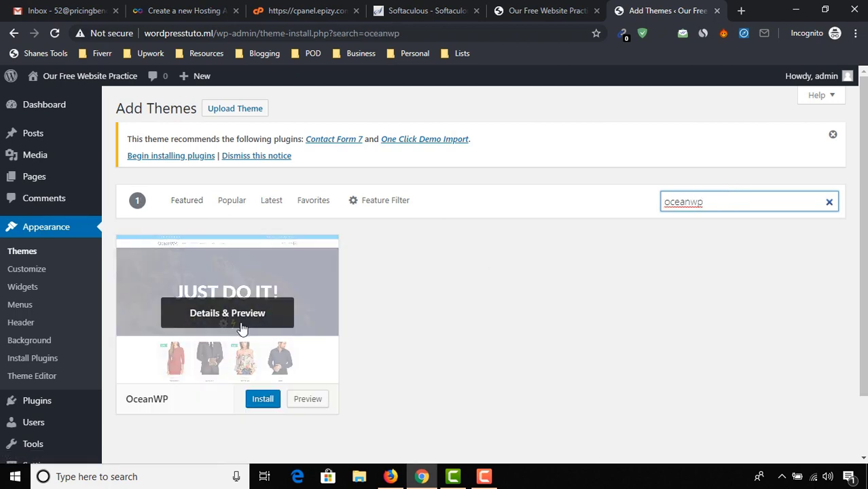
pyautogui.click(248, 400)
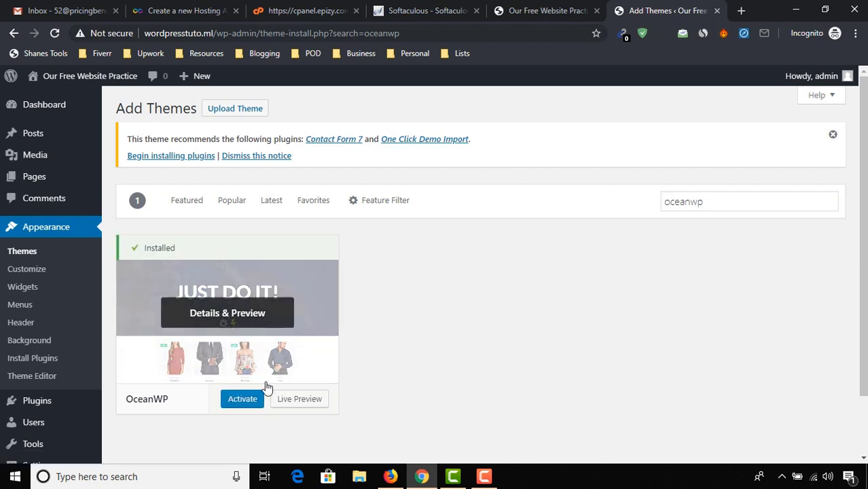
pyautogui.click(242, 403)
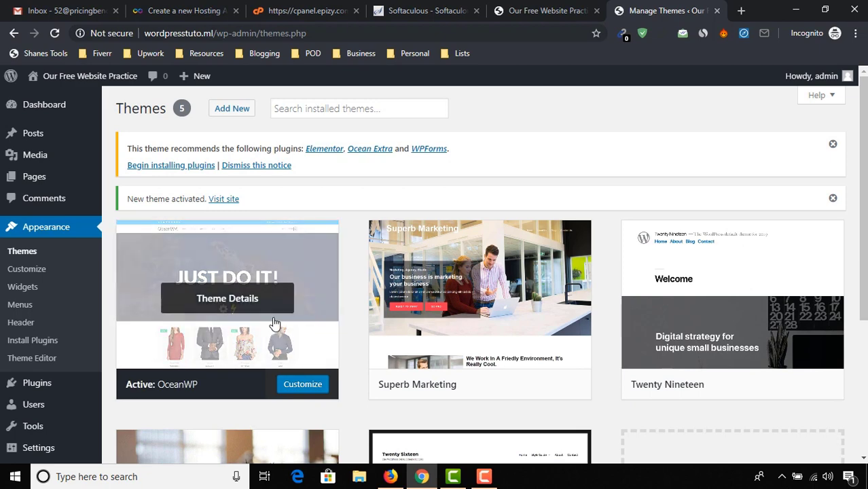
# Step: Search 'ocean extra' under Add New Plugins, then install and activate Ocean Extra
pyautogui.moveTo(35, 384)
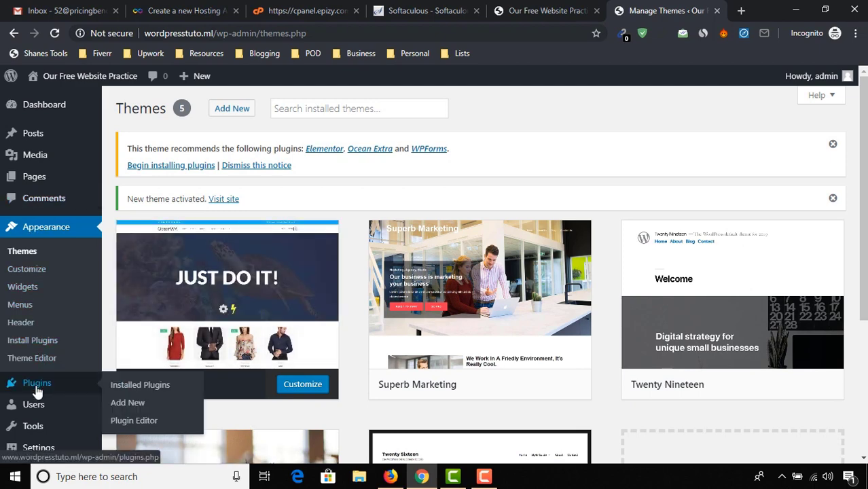
pyautogui.click(128, 405)
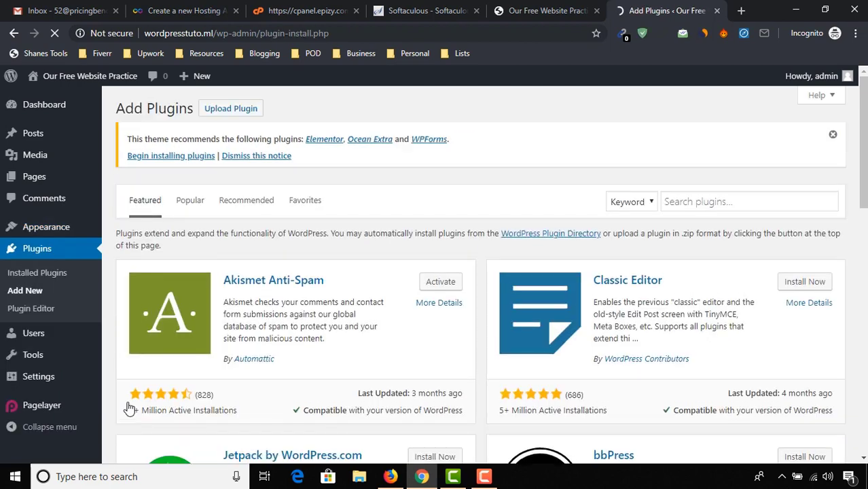
pyautogui.click(713, 202)
pyautogui.write('ocean extra')
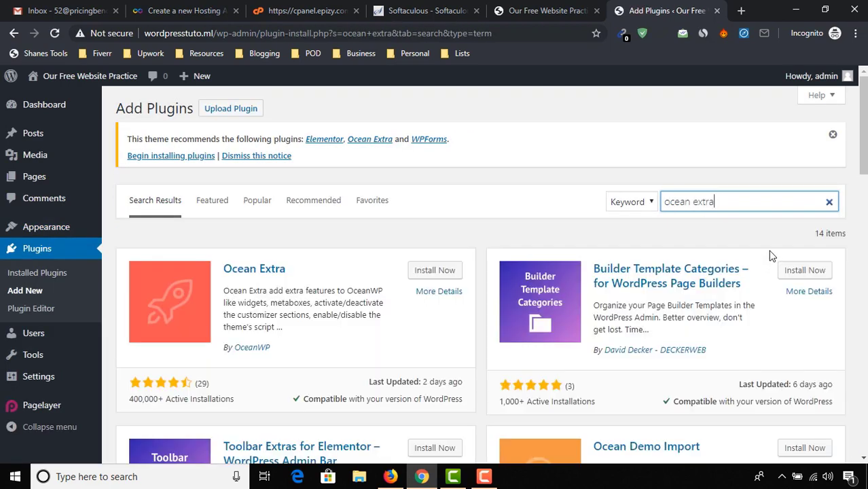
pyautogui.click(420, 271)
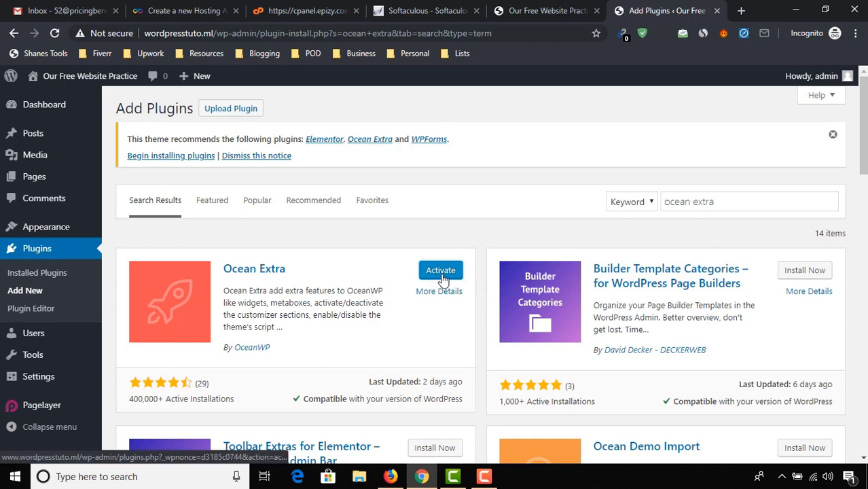
pyautogui.click(441, 272)
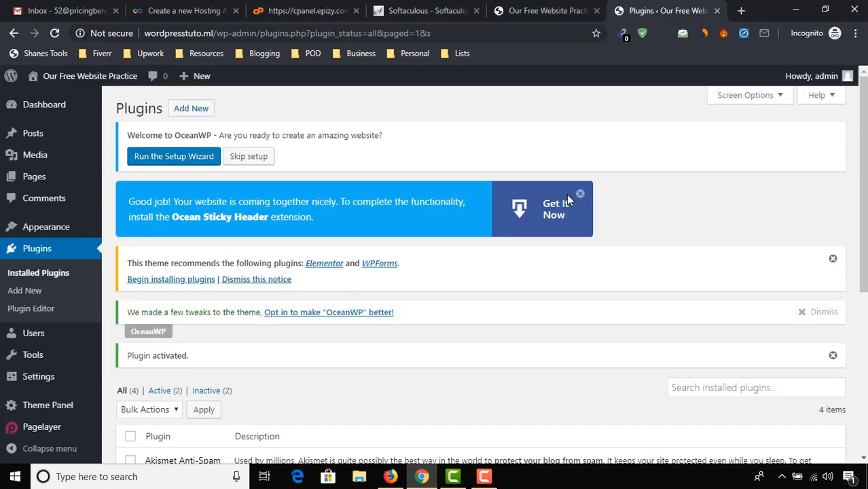
# Step: Activate the Akismet Anti-Spam and Hello Dolly plugins
pyautogui.scroll(-3, 567, 195)
pyautogui.scroll(-1, 704, 197)
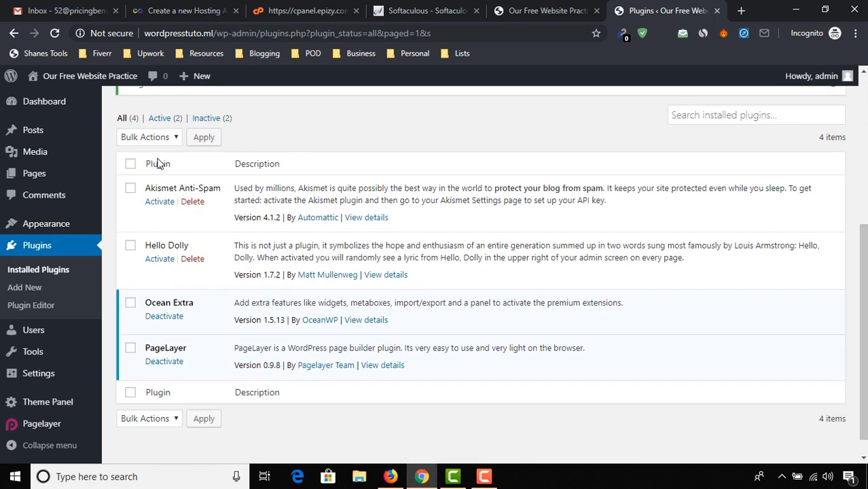
pyautogui.click(160, 202)
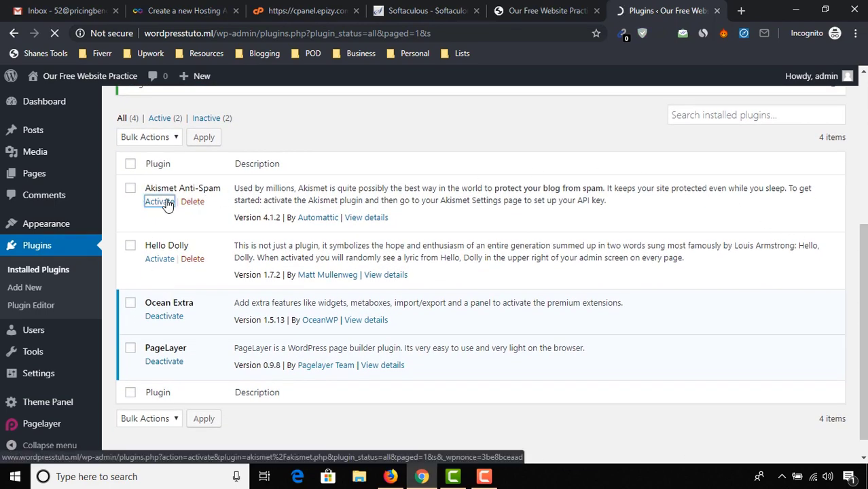
pyautogui.scroll(-3, 200, 231)
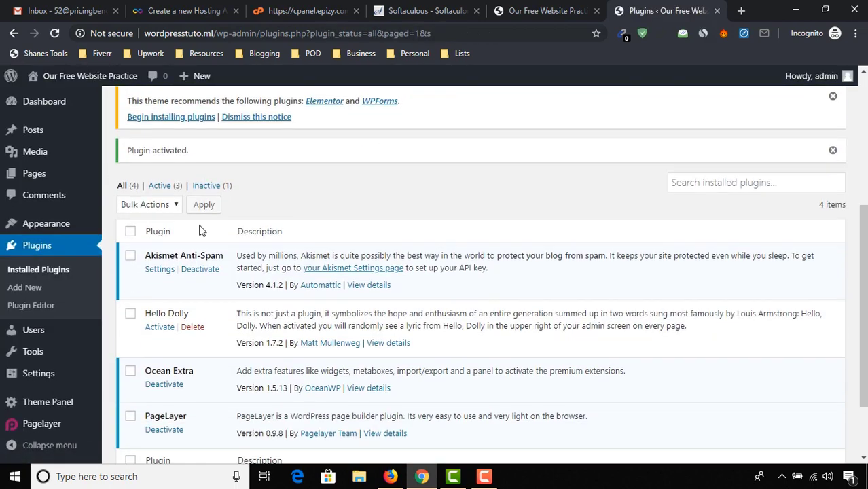
pyautogui.click(160, 328)
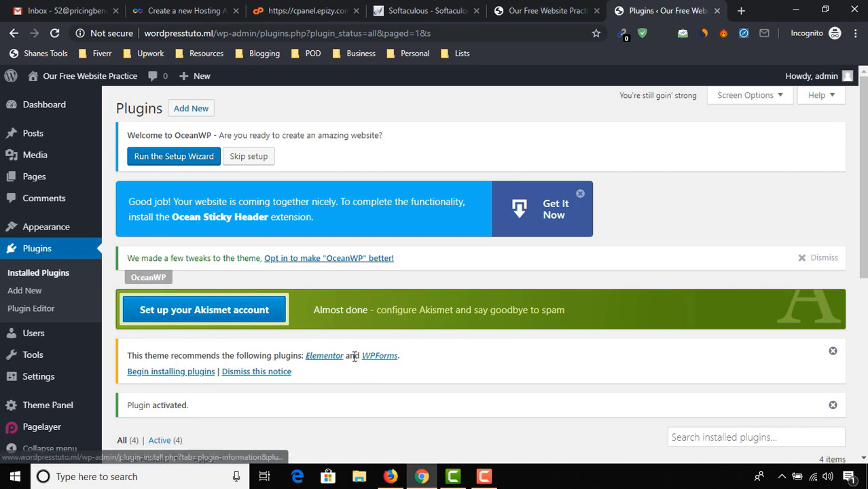
# Step: Bulk-install the recommended Elementor and WPForms plugins together
pyautogui.click(146, 374)
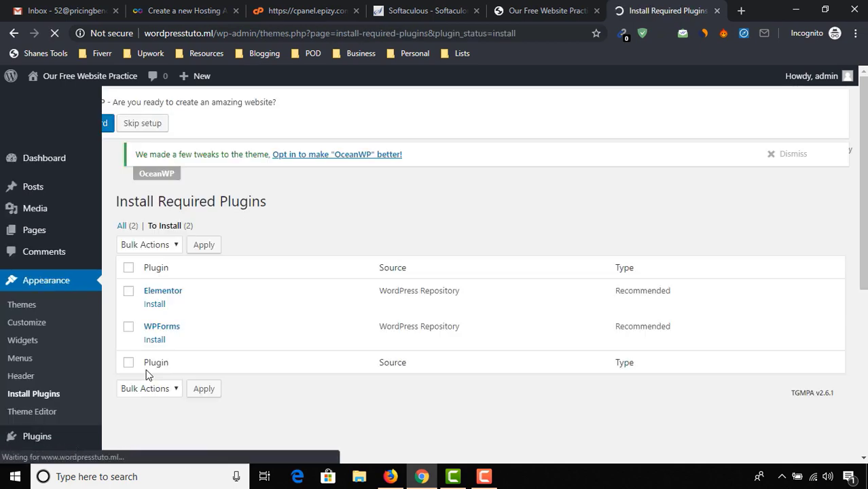
pyautogui.click(129, 280)
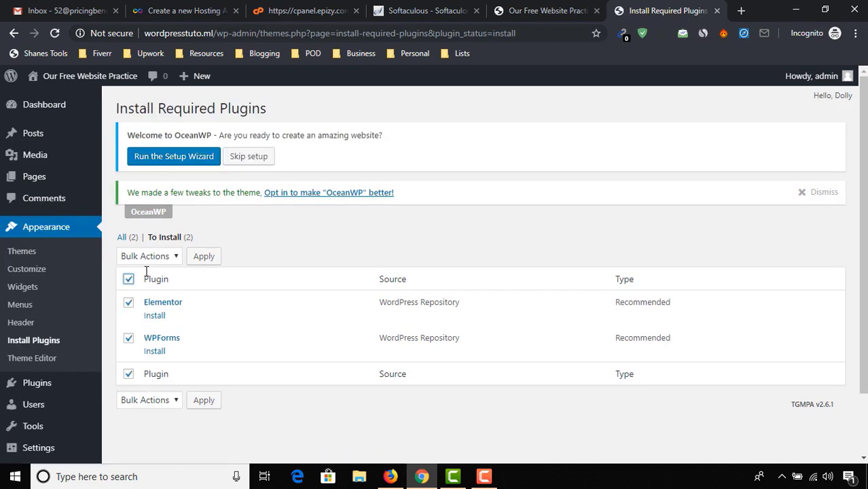
pyautogui.click(166, 256)
pyautogui.click(166, 285)
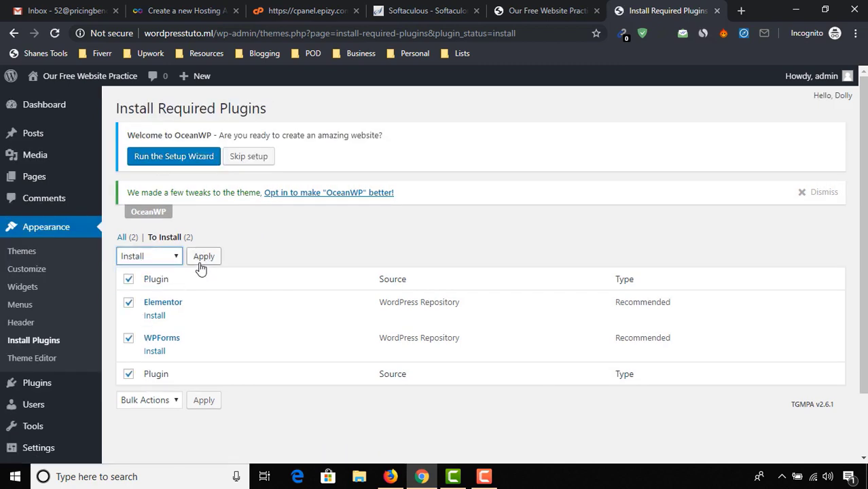
pyautogui.click(201, 258)
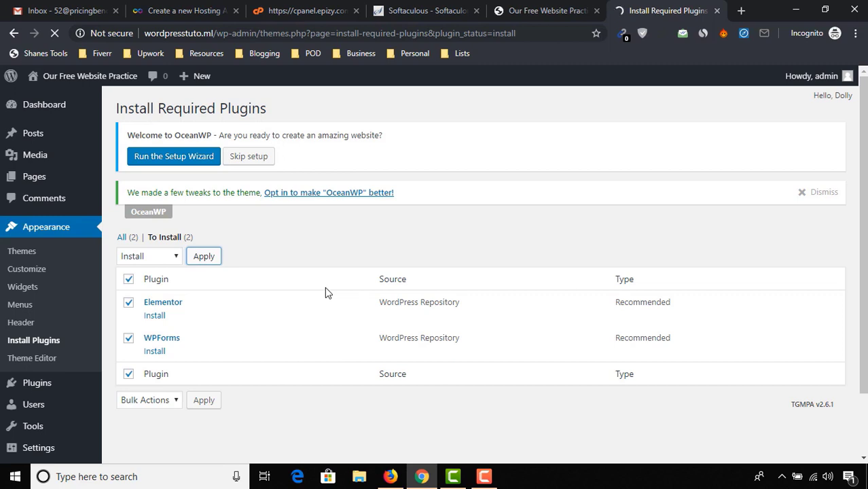
pyautogui.scroll(-3, 142, 354)
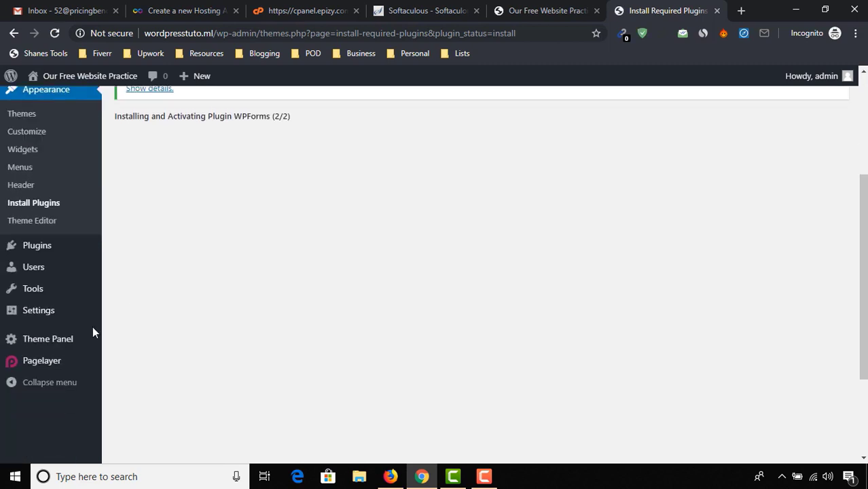
pyautogui.scroll(1, 51, 340)
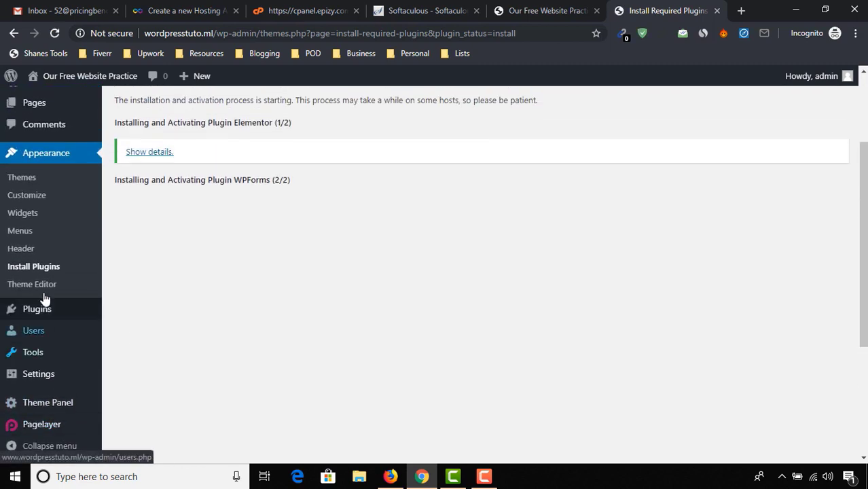
pyautogui.click(46, 406)
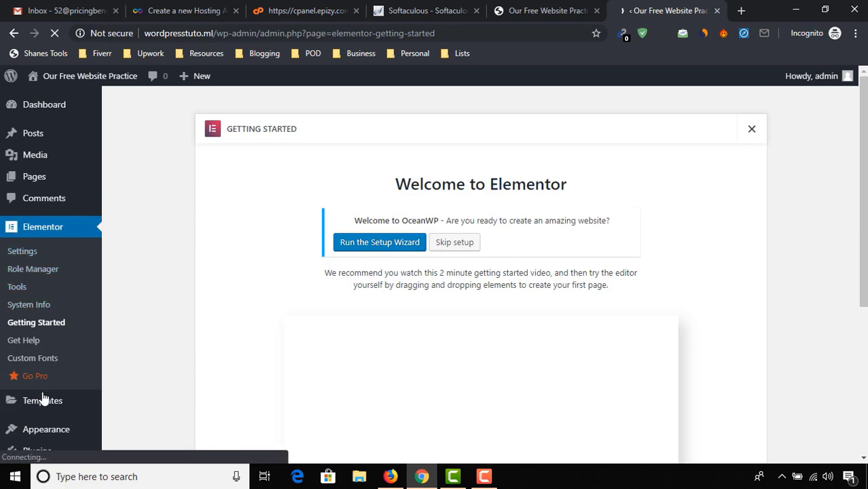
# Step: Decline the OceanWP opt-in and scroll the Install Demos gallery to the Megagym card
pyautogui.scroll(-3, 42, 401)
pyautogui.click(57, 403)
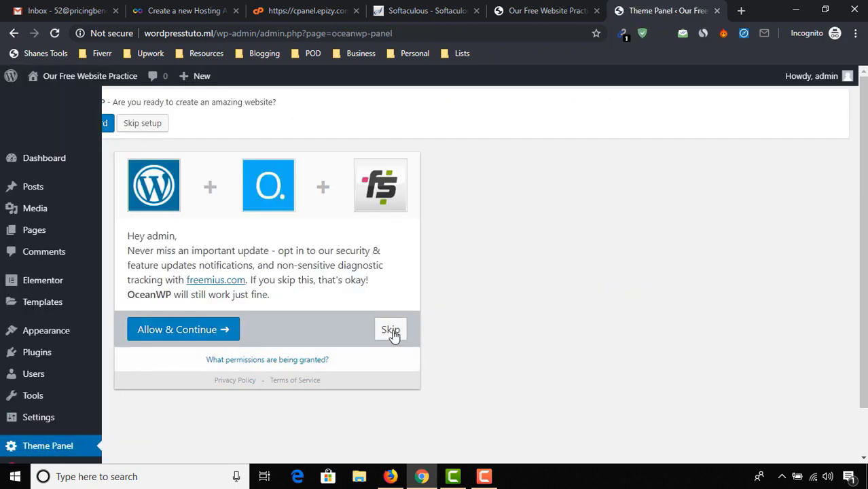
pyautogui.click(390, 330)
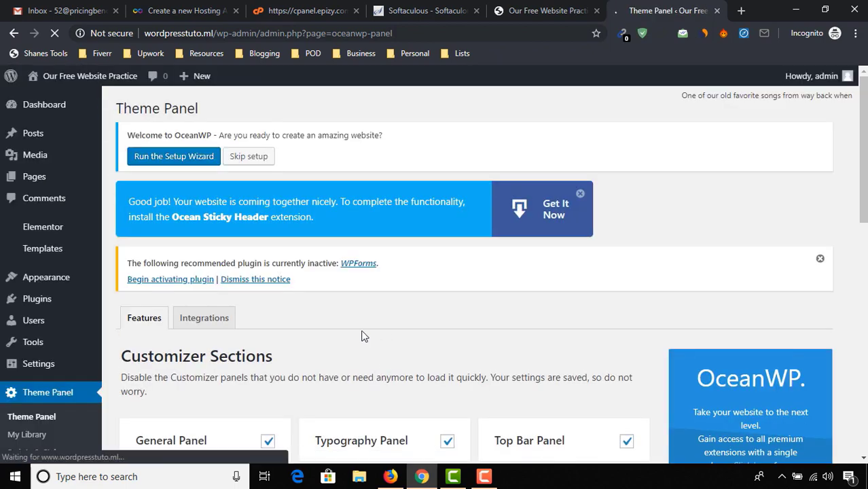
pyautogui.scroll(-3, 66, 358)
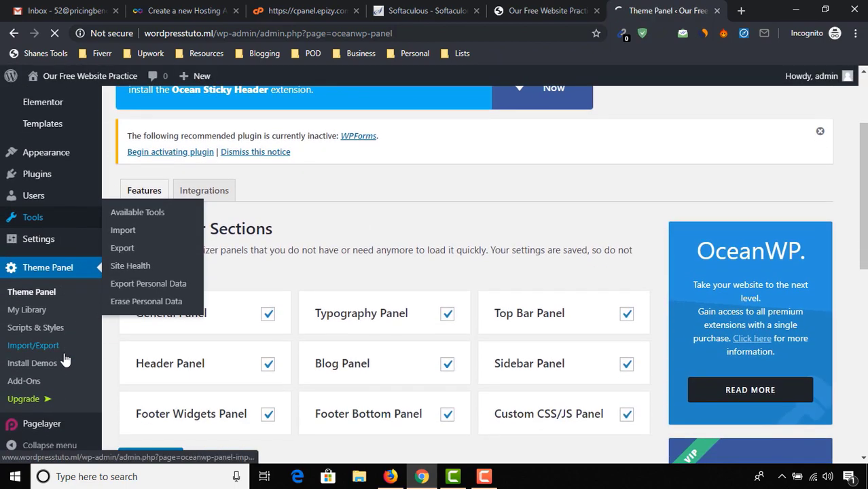
pyautogui.click(32, 367)
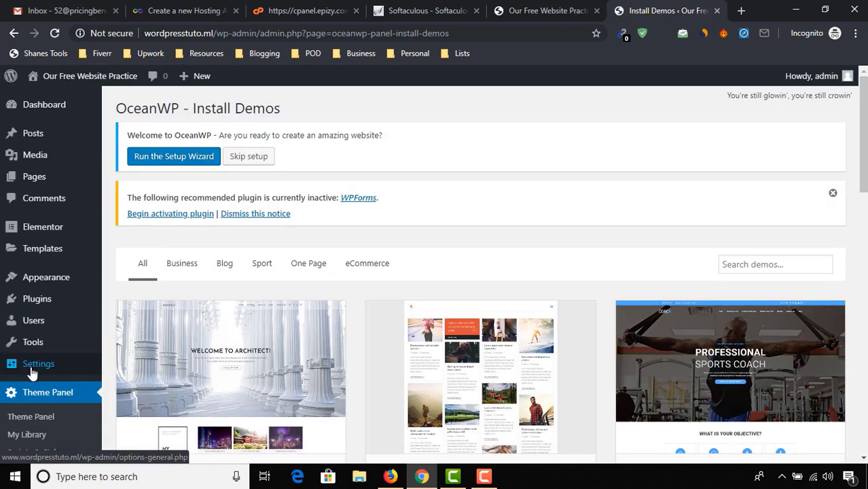
pyautogui.moveTo(31, 367)
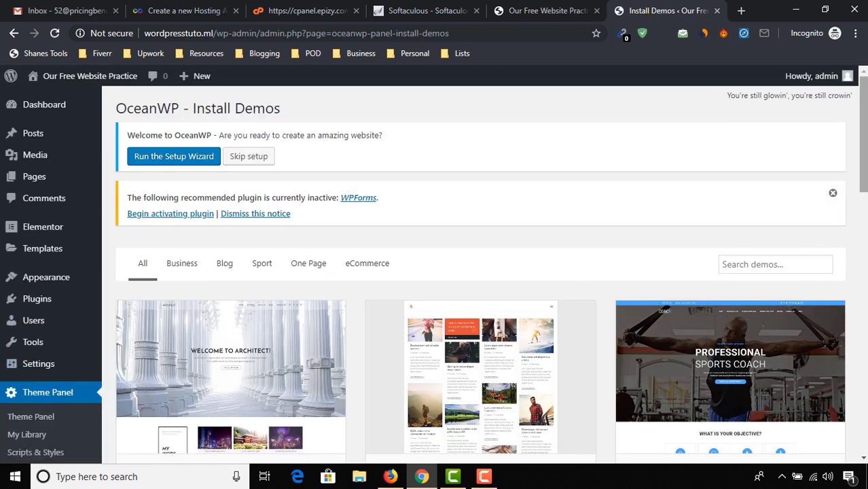
pyautogui.moveTo(858, 129); pyautogui.dragTo(815, 392)
pyautogui.scroll(10, 821, 378)
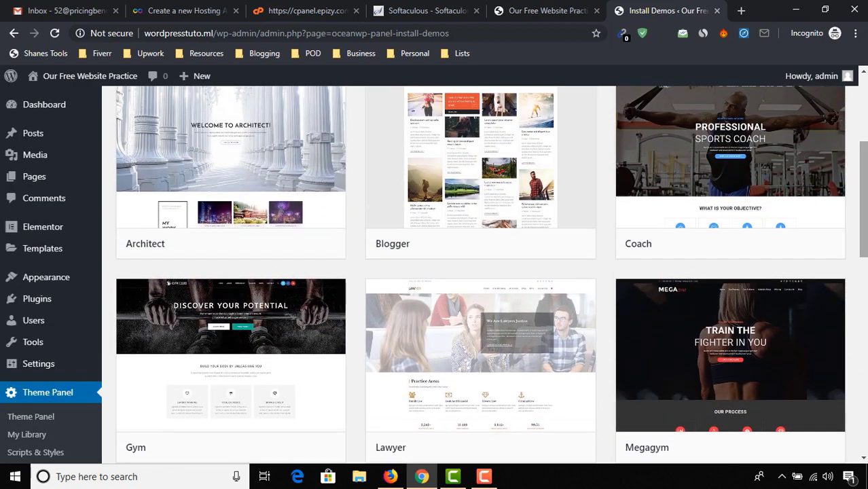
# Step: Import the Megagym demo with all content, customizer settings, widgets and forms checked
pyautogui.click(748, 371)
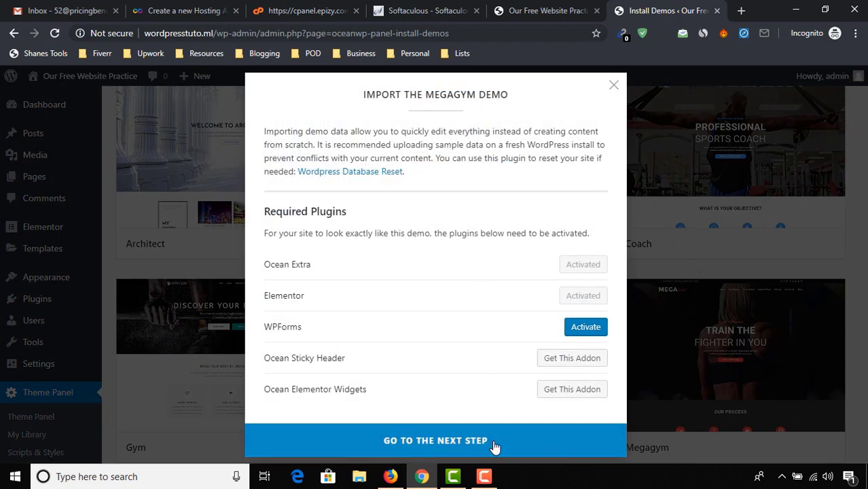
pyautogui.click(424, 448)
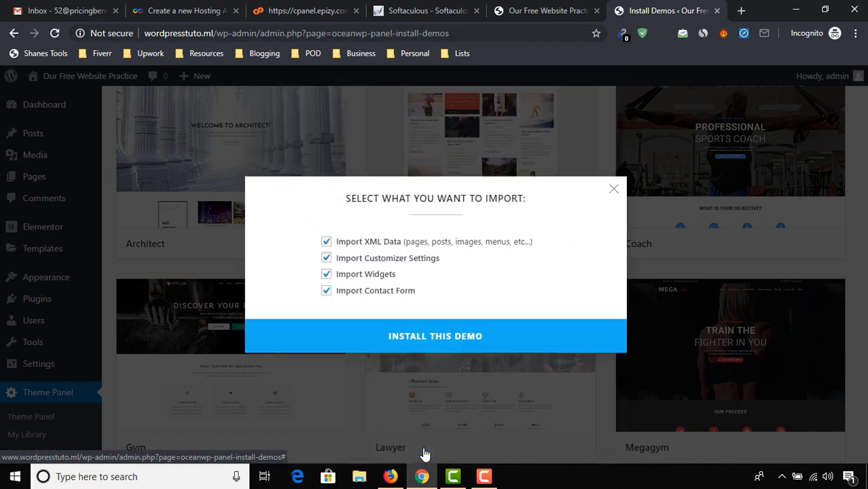
pyautogui.click(458, 345)
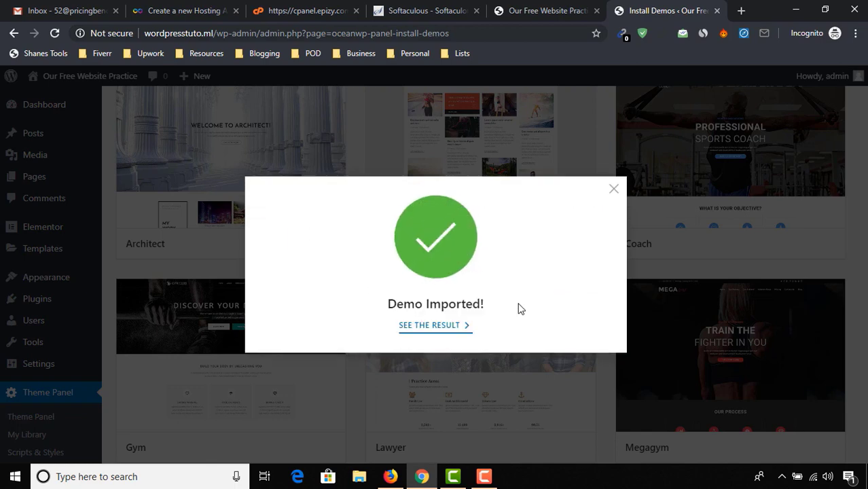
# Step: View the result and scroll the MEGA GYM homepage down to Keep in Touch and back up
pyautogui.click(438, 328)
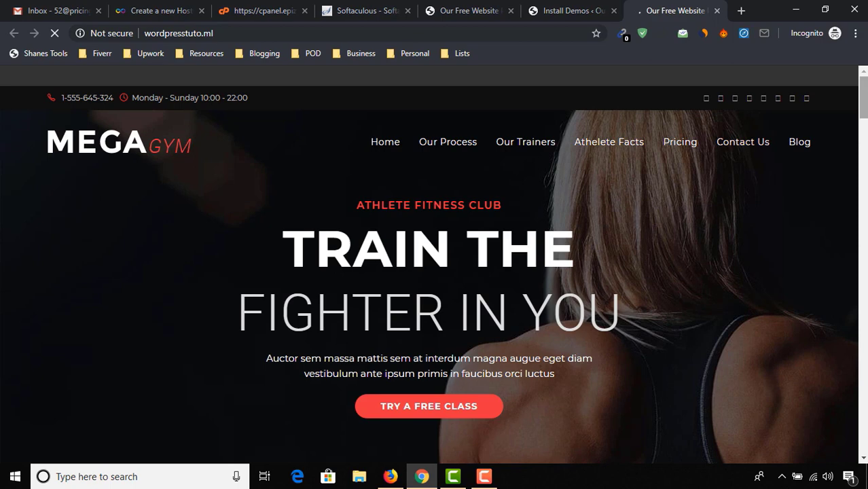
pyautogui.scroll(-6, 434, 265)
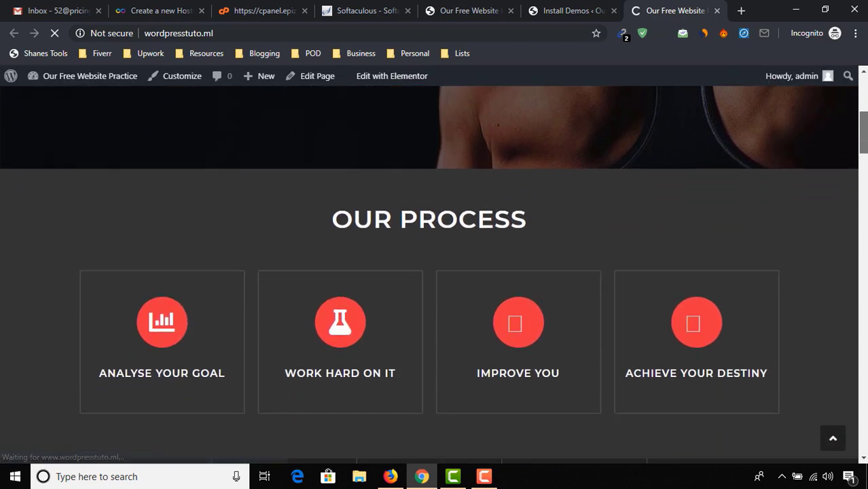
pyautogui.scroll(-5, 10, 367)
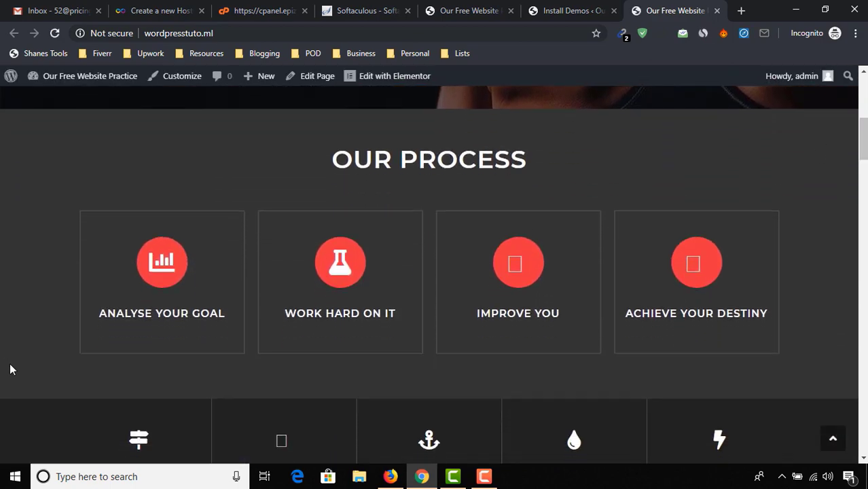
pyautogui.scroll(-8, 21, 370)
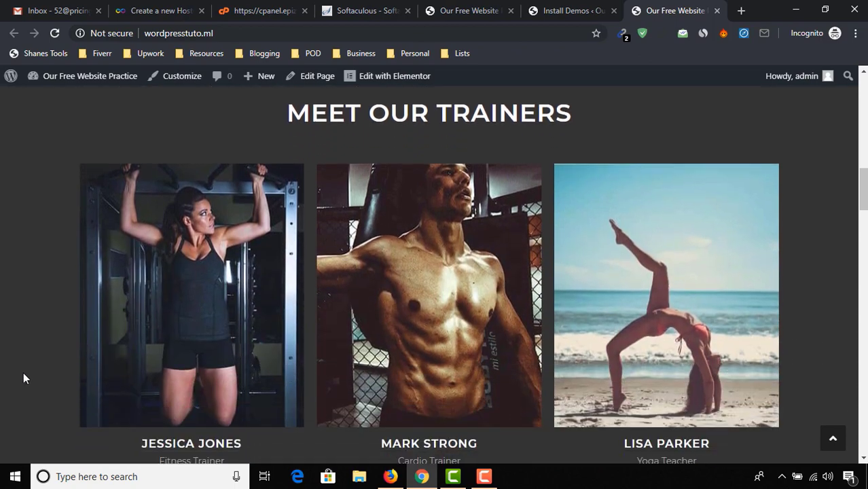
pyautogui.scroll(-5, 26, 384)
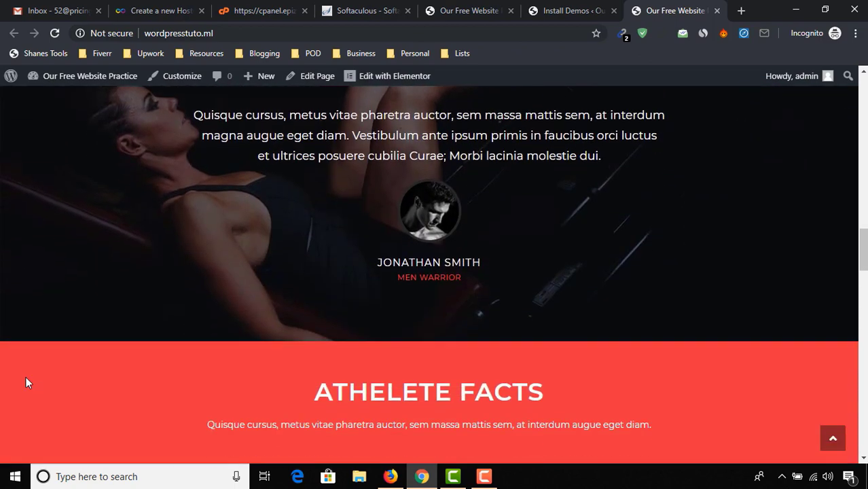
pyautogui.scroll(-10, 587, 228)
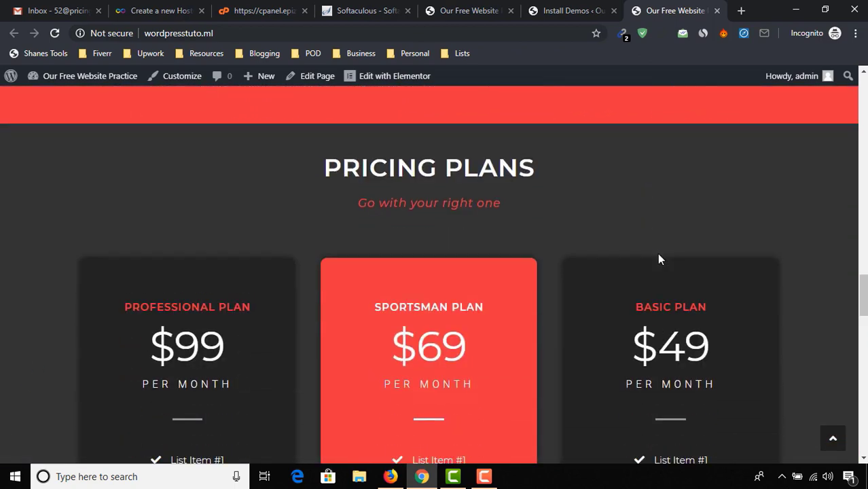
pyautogui.scroll(-3, 767, 272)
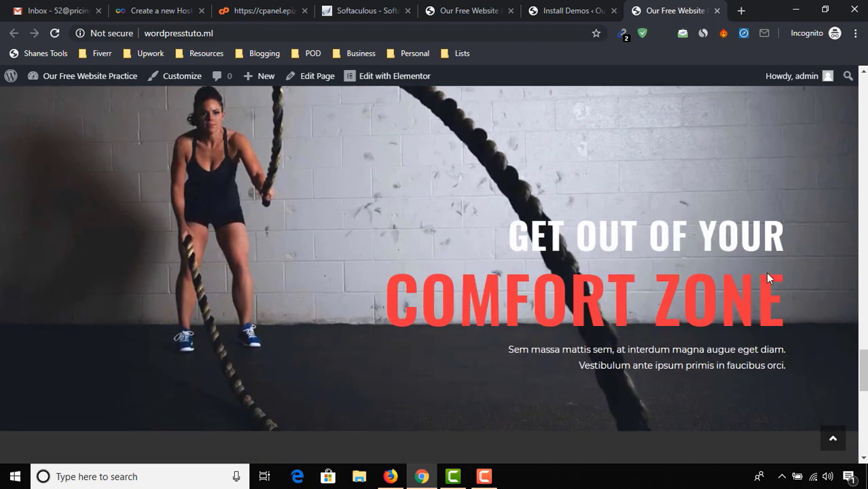
pyautogui.scroll(-6, 465, 360)
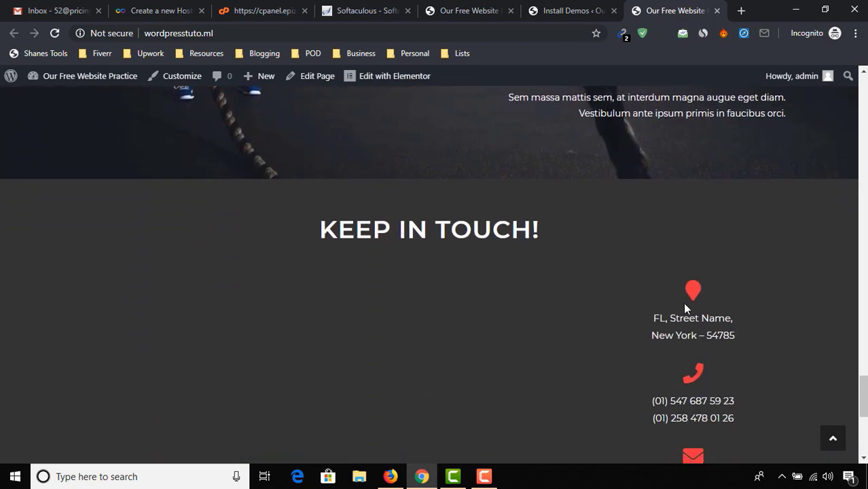
pyautogui.moveTo(865, 426); pyautogui.dragTo(864, 95)
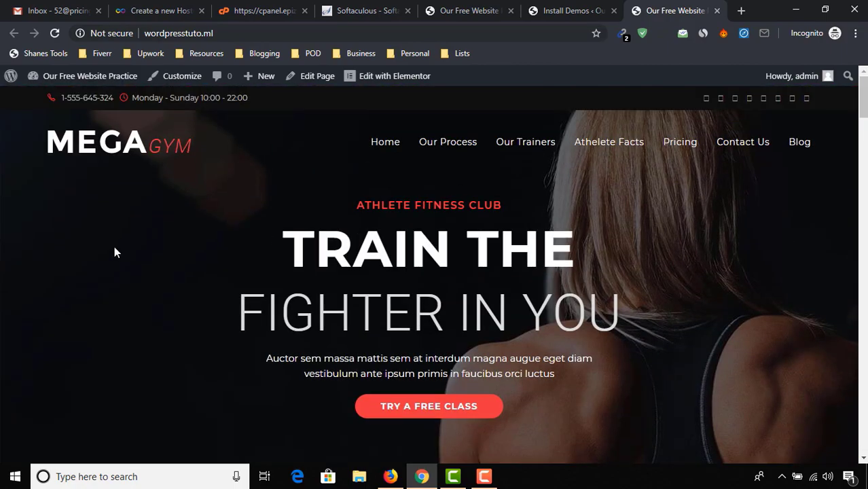
# Step: Open the homepage in Elementor and change the small hero heading to OUR WEBSITE
pyautogui.click(391, 78)
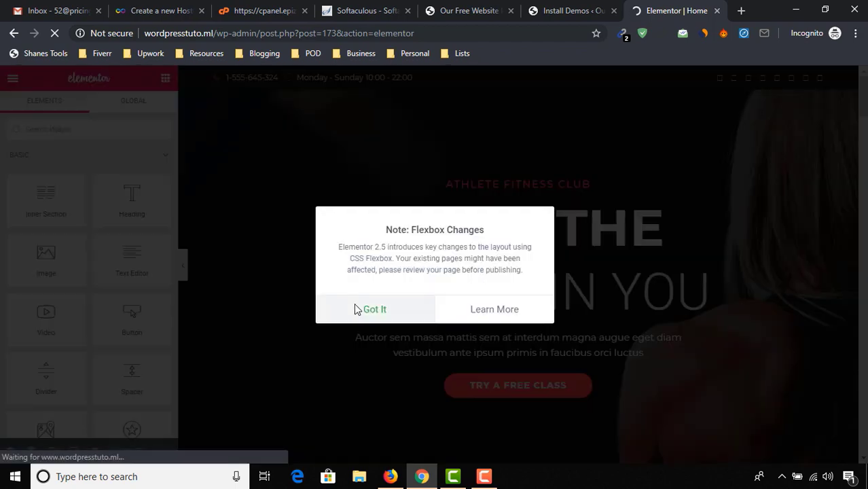
pyautogui.click(356, 309)
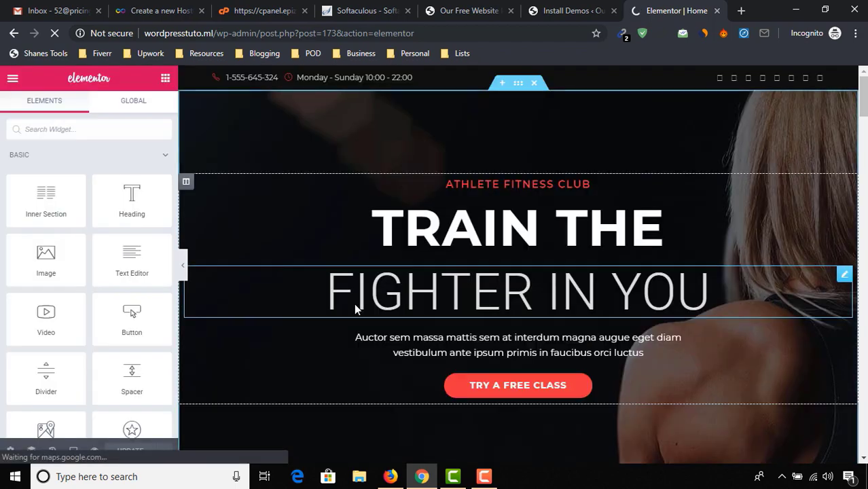
pyautogui.click(487, 222)
pyautogui.moveTo(450, 213); pyautogui.dragTo(534, 224)
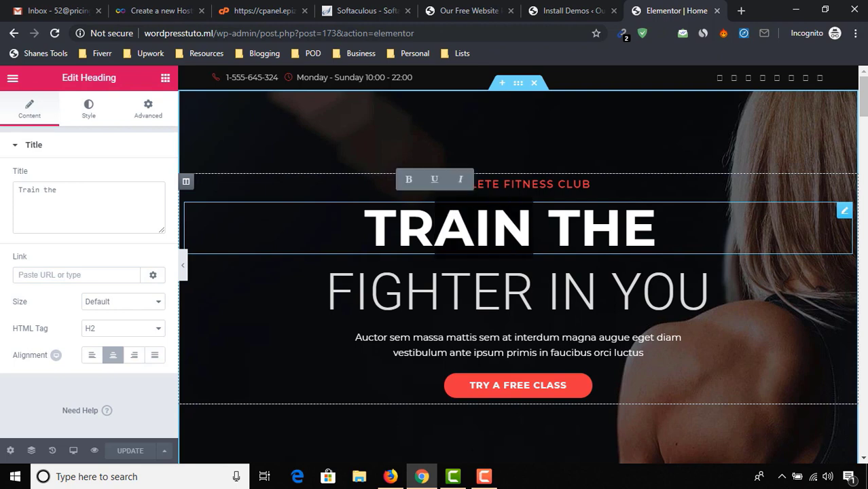
pyautogui.click(516, 184)
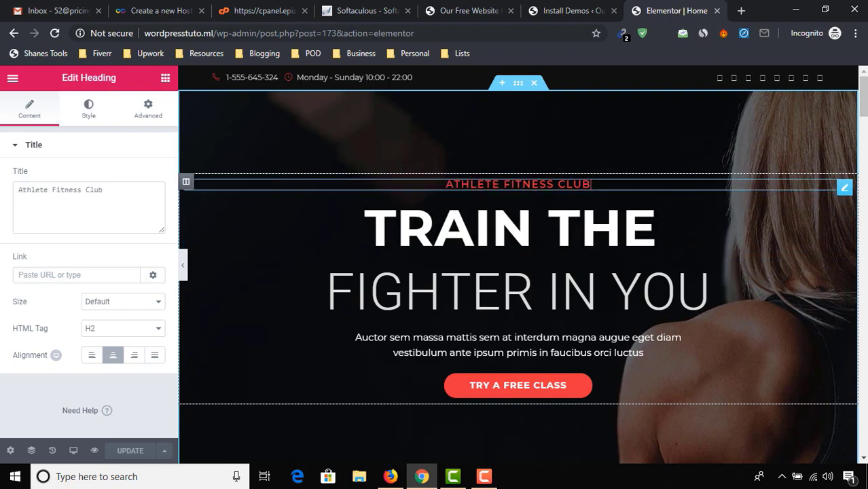
pyautogui.hotkey('ctrl', 'a')
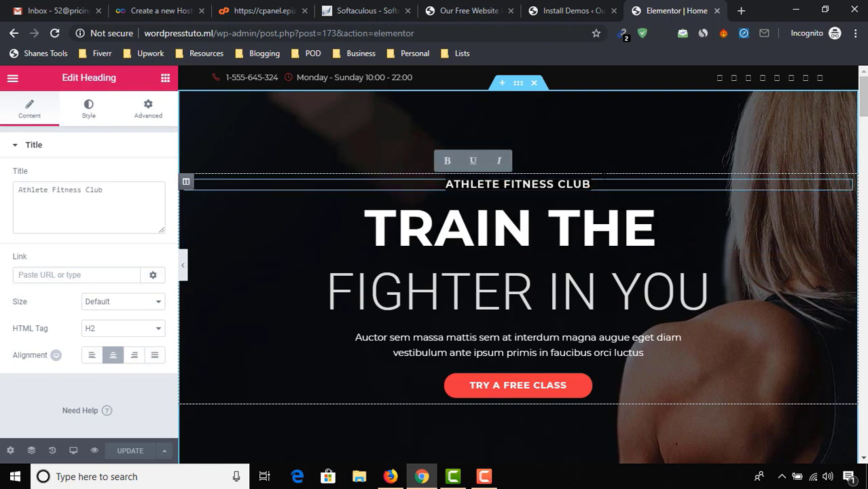
pyautogui.write('OUR WEBSITE')
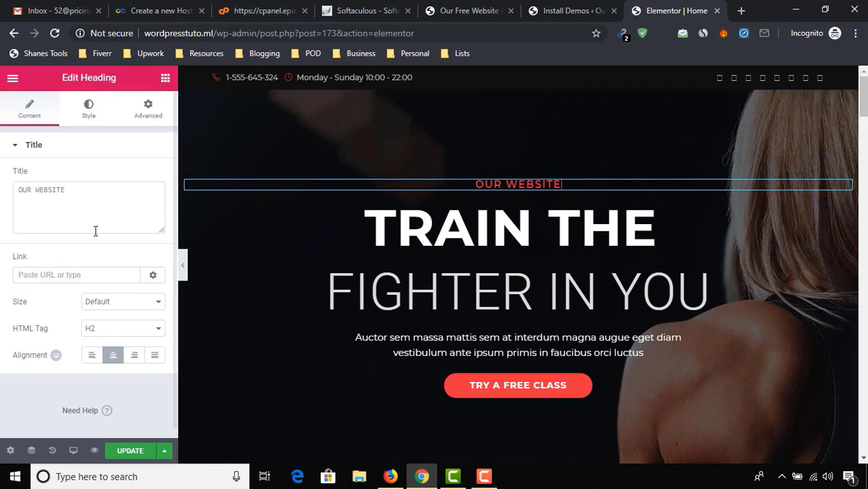
# Step: Replace the TRAIN THE headline with TRAIN YOUR BRAIN
pyautogui.click(448, 228)
pyautogui.doubleClick(448, 227)
pyautogui.hotkey('ctrl', 'a')
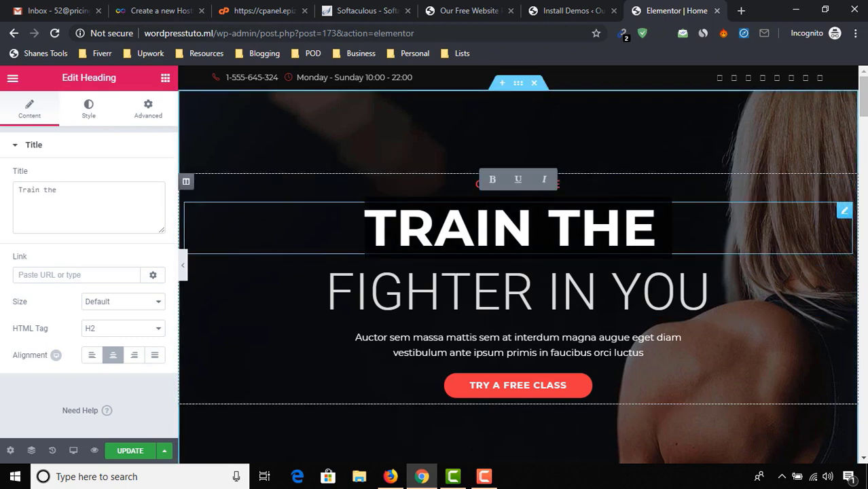
pyautogui.write('T')
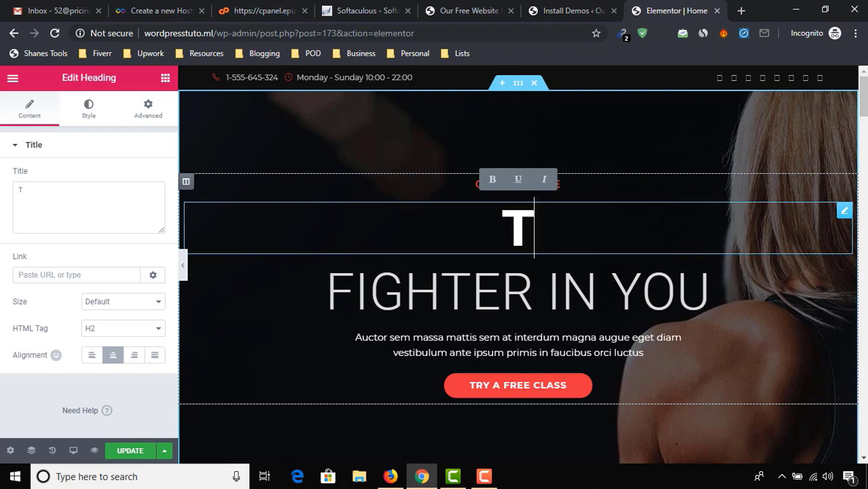
pyautogui.write('RAIN YO')
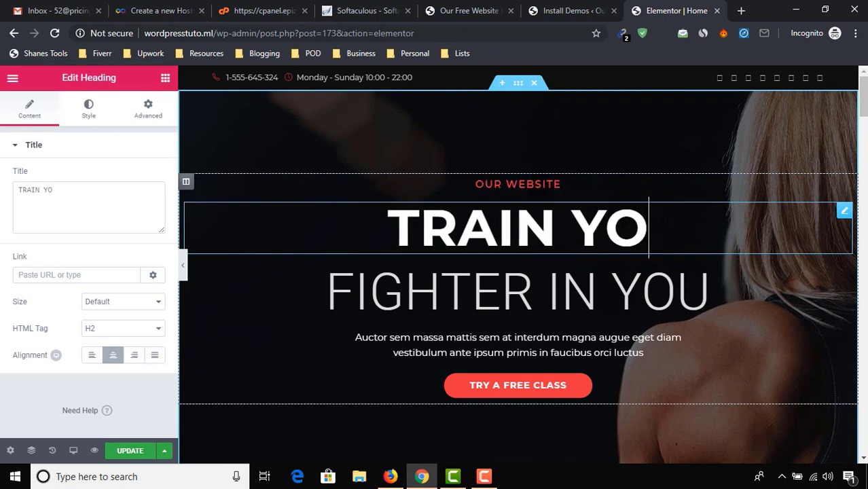
pyautogui.write('UR BRAIN')
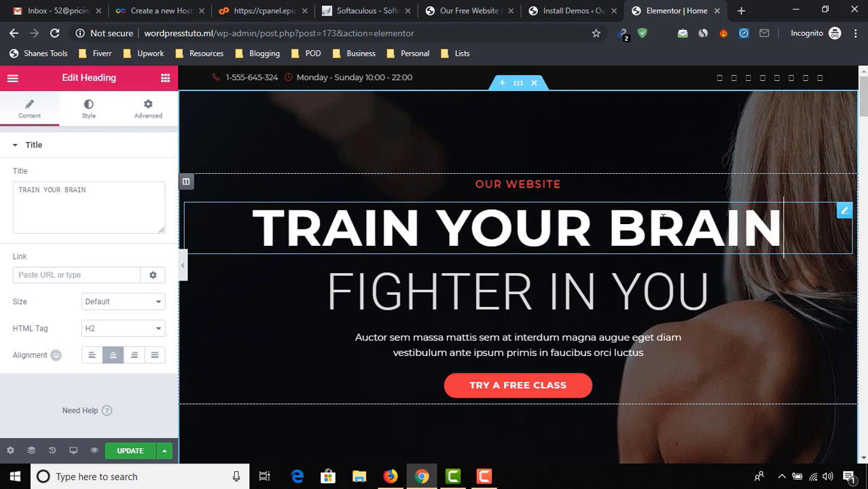
pyautogui.scroll(-4, 610, 393)
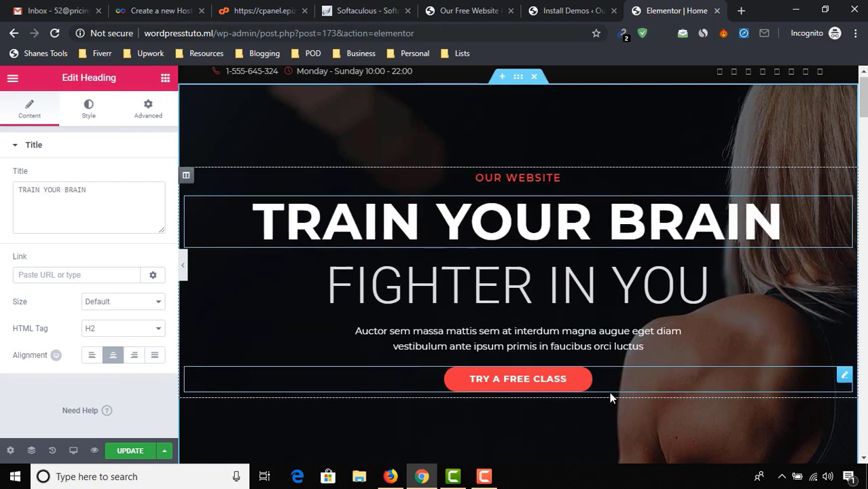
pyautogui.scroll(1, 519, 188)
# Step: Change the hero button label from TRY A FREE CLASS to Watch video lessons
pyautogui.click(532, 172)
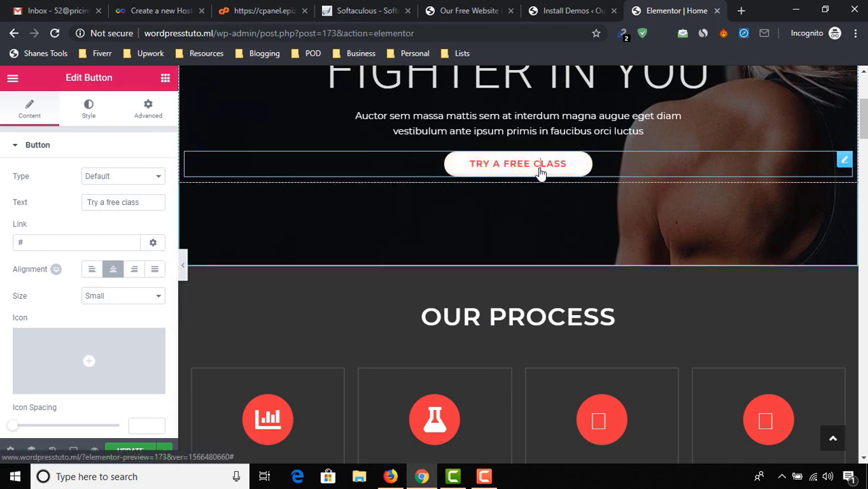
pyautogui.moveTo(474, 167); pyautogui.dragTo(576, 166)
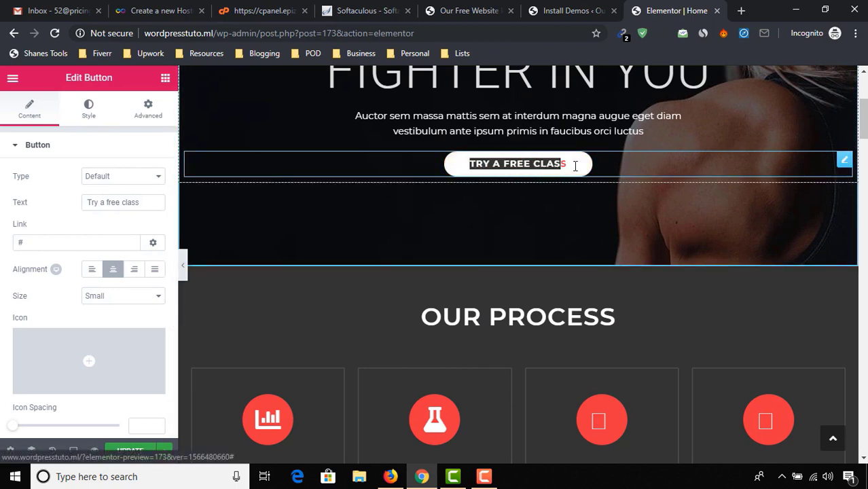
pyautogui.write('Watc')
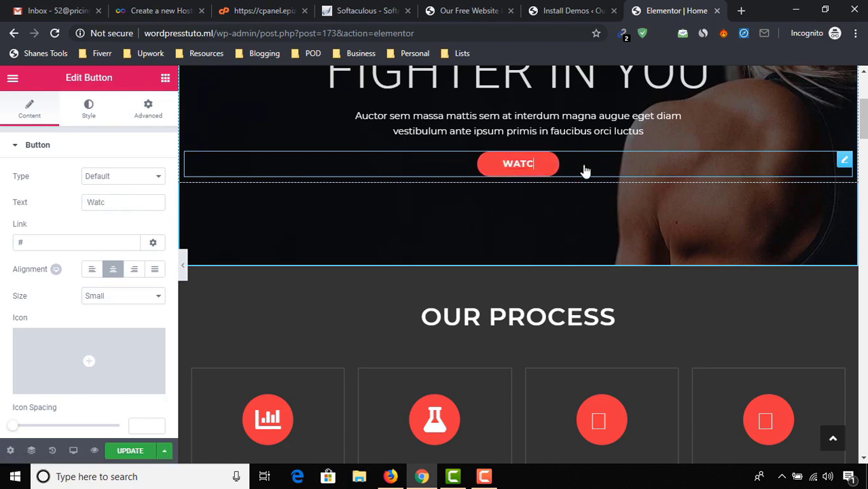
pyautogui.write('h video l')
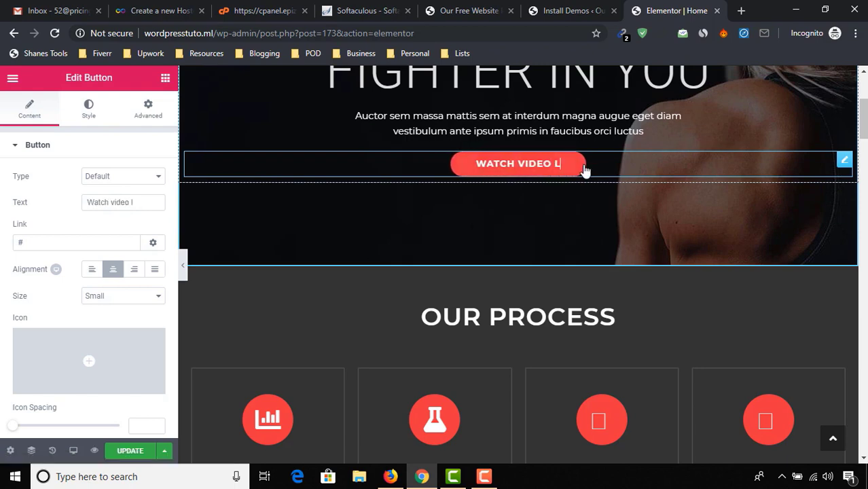
pyautogui.write('essons')
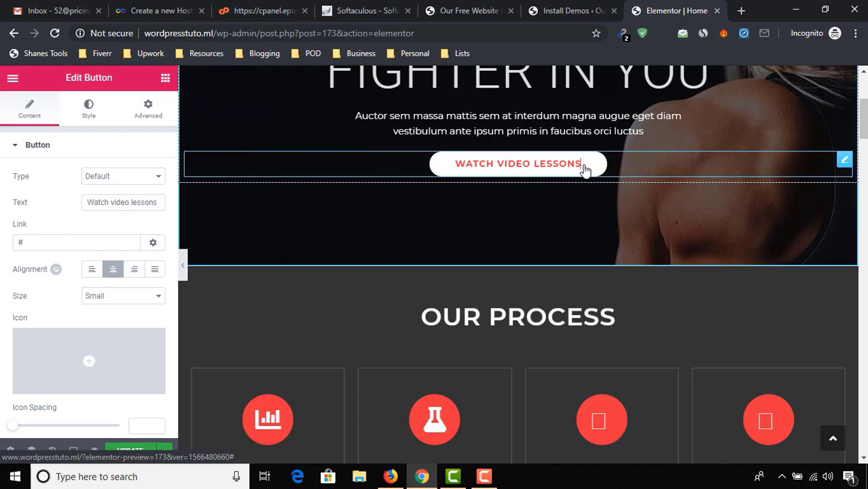
# Step: Select the first trainer card in Meet Our Trainers for editing
pyautogui.scroll(-2, 578, 258)
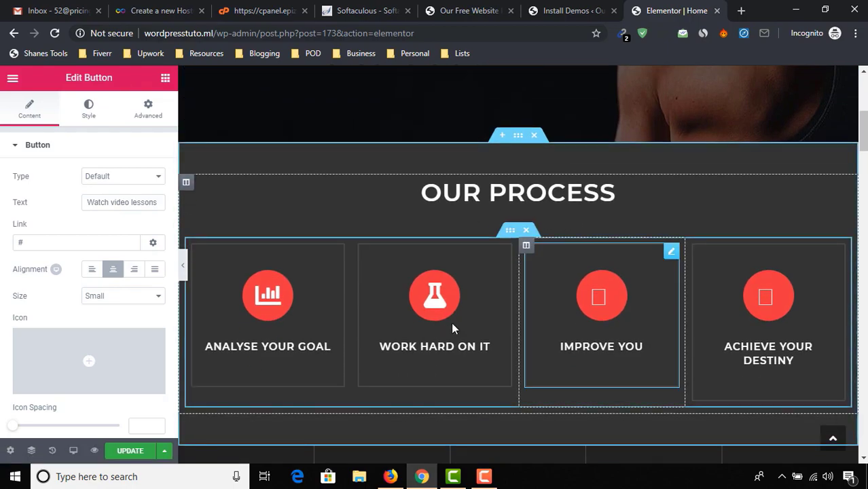
pyautogui.scroll(-3, 453, 329)
pyautogui.scroll(10, 801, 194)
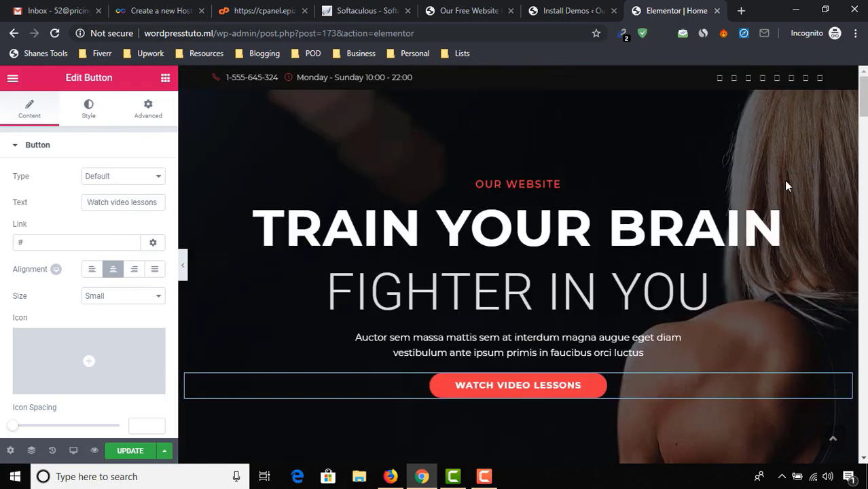
pyautogui.scroll(-10, 786, 185)
pyautogui.scroll(5, 530, 318)
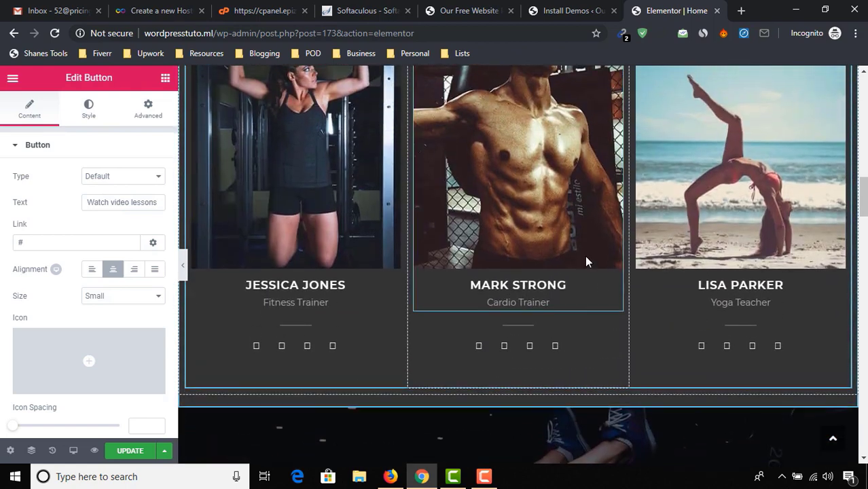
pyautogui.scroll(1, 328, 229)
pyautogui.click(359, 209)
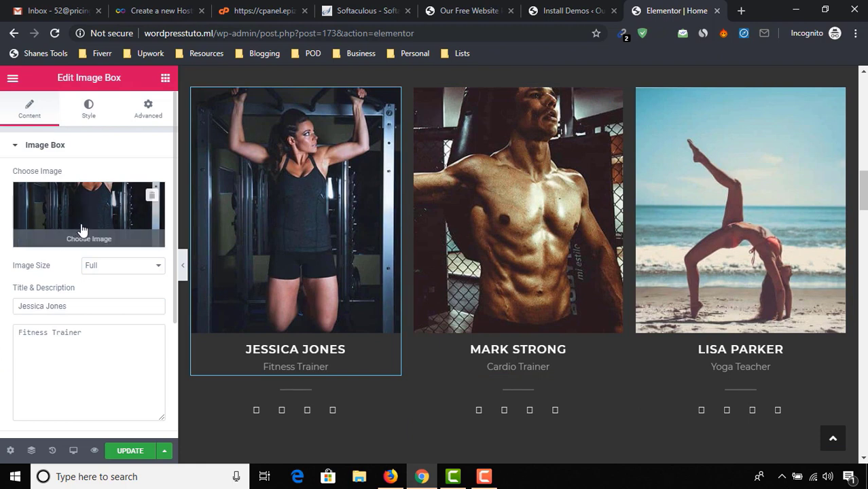
# Step: Upload rafy.jpg and insert it as the first trainer card's photo
pyautogui.click(117, 238)
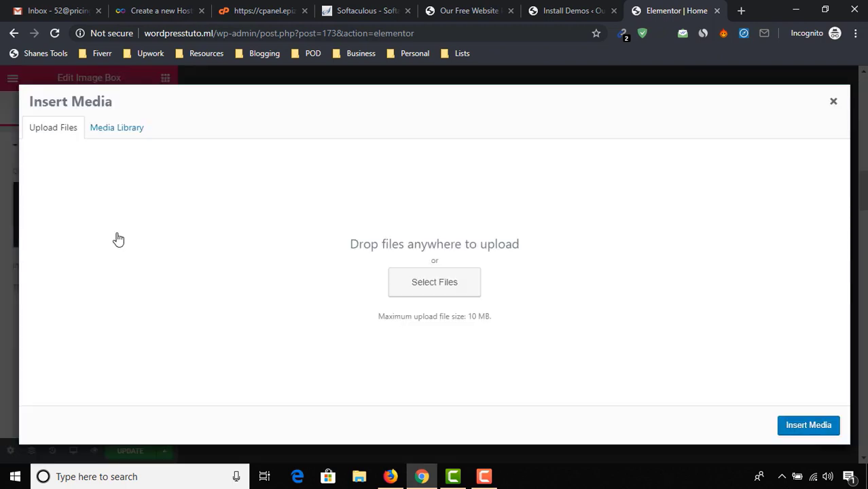
pyautogui.click(420, 284)
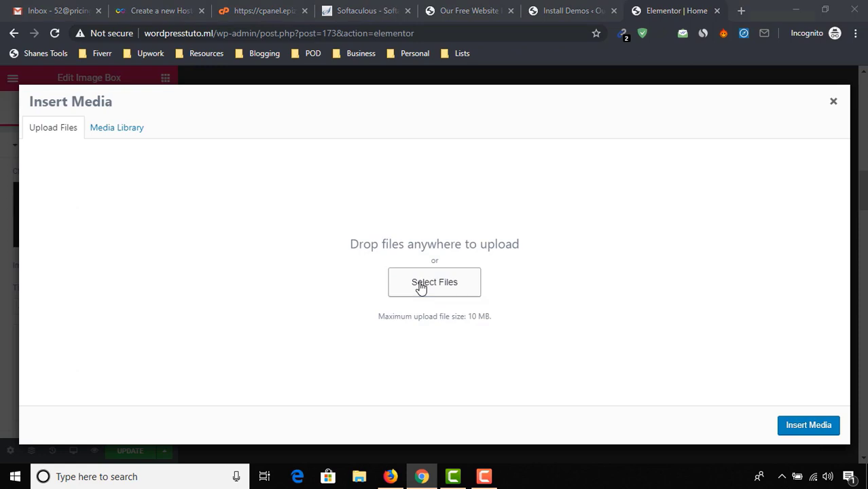
pyautogui.click(343, 120)
pyautogui.click(761, 442)
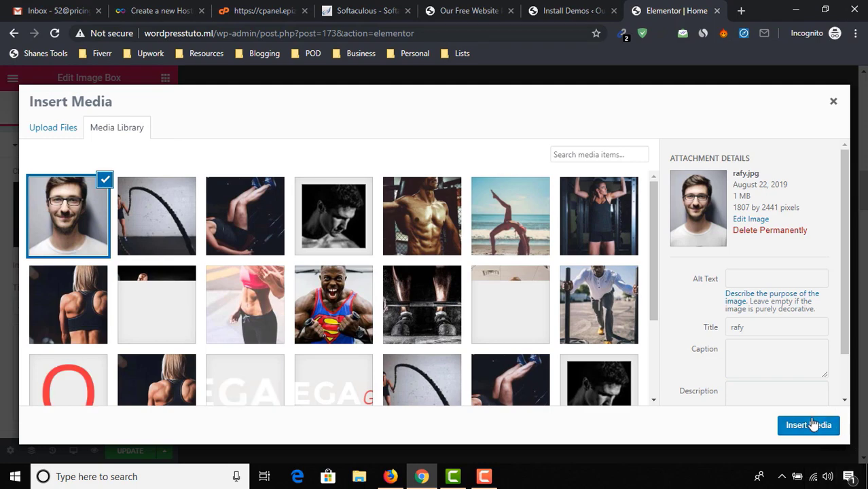
pyautogui.click(808, 426)
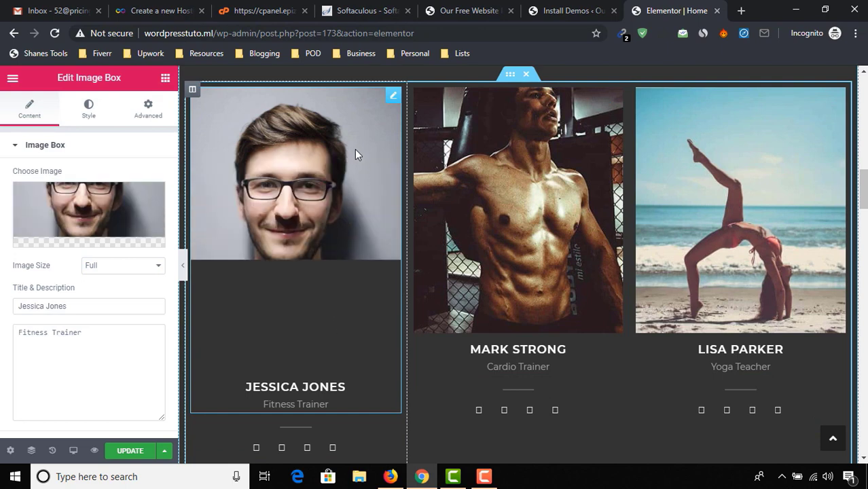
# Step: Replace the trainer card's title with a new trainer name
pyautogui.tripleClick(89, 304)
pyautogui.write('JONE')
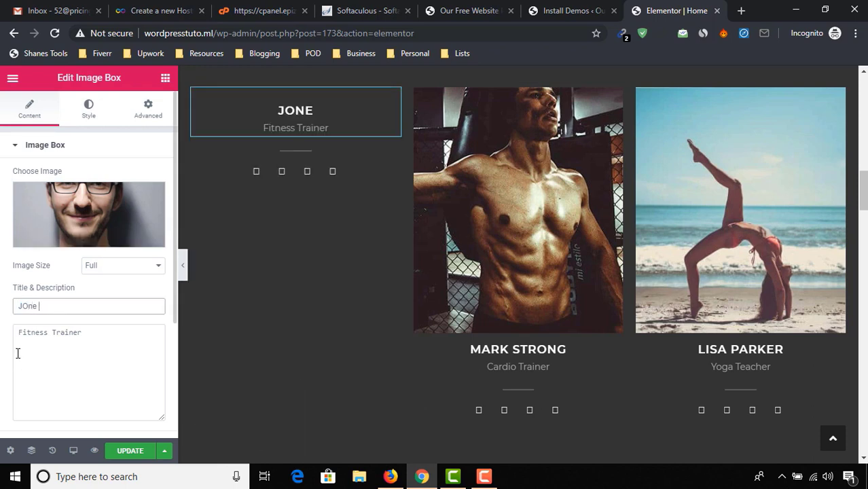
pyautogui.press('BackSpace')
pyautogui.press('BackSpace')
pyautogui.write('n')
pyautogui.press('BackSpace')
pyautogui.press('BackSpace')
pyautogui.press('BackSpace')
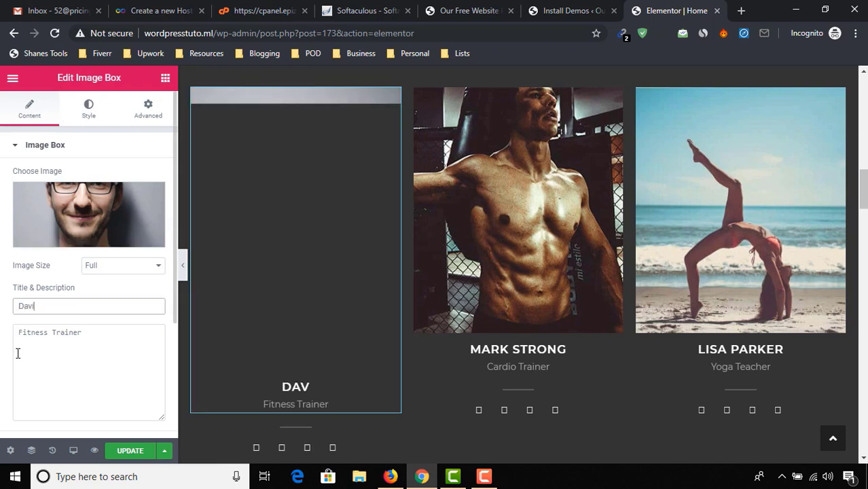
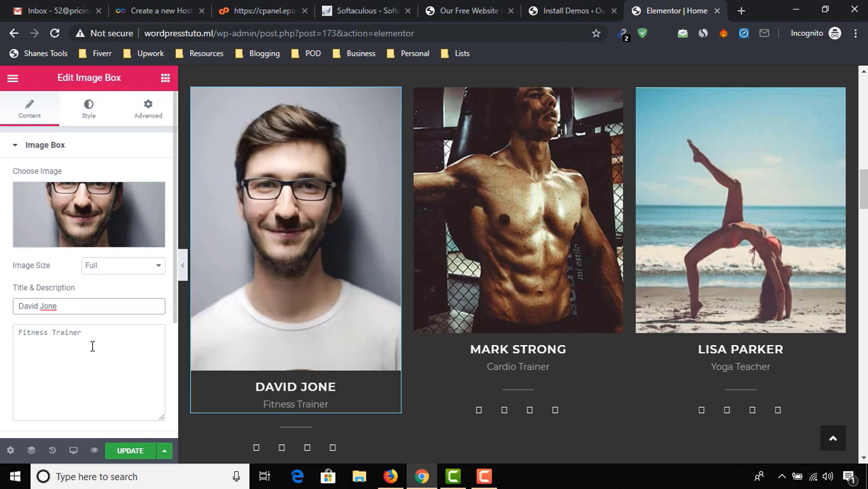
# Step: Change the card description from Fitness Trainer to Our Founder and update the page
pyautogui.moveTo(93, 347); pyautogui.dragTo(1, 333)
pyautogui.write('Our')
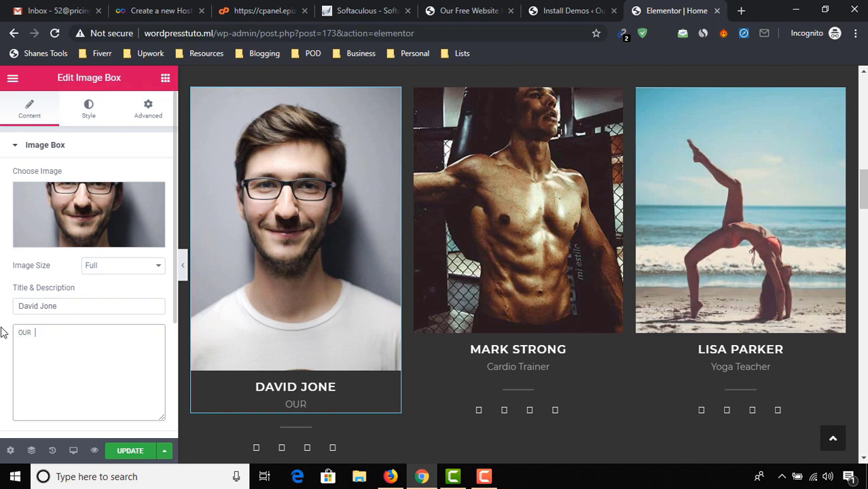
pyautogui.write(' Founder')
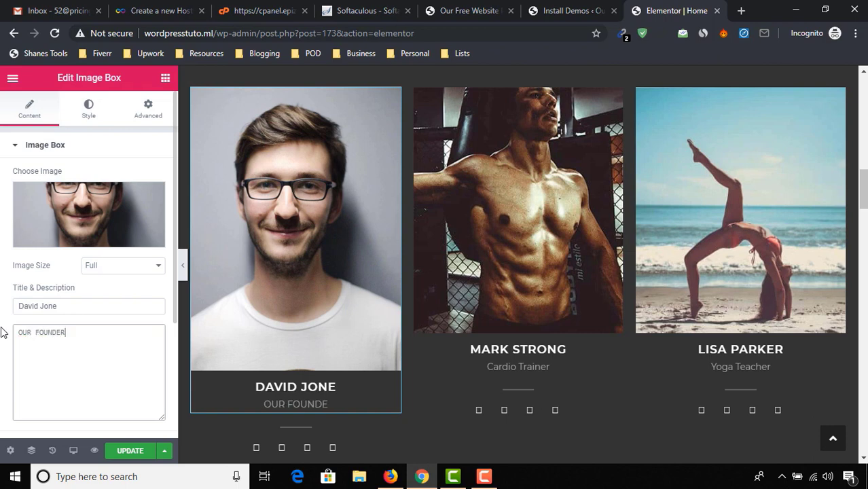
pyautogui.click(130, 452)
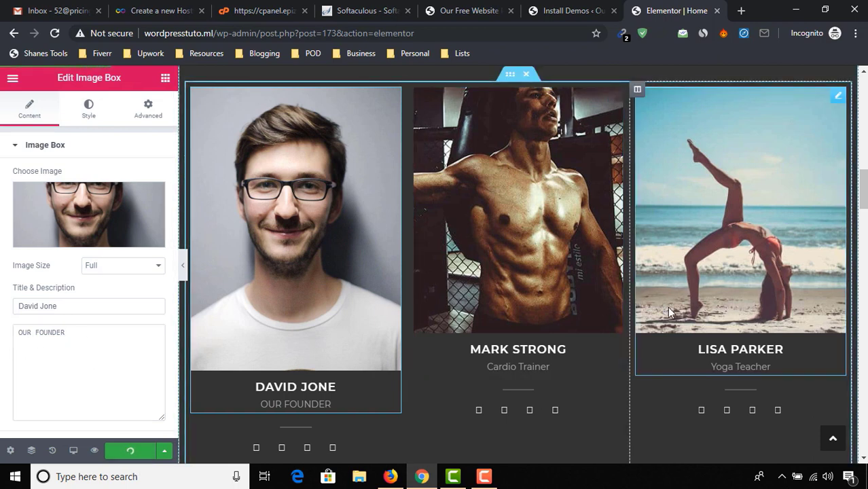
pyautogui.scroll(1, 540, 204)
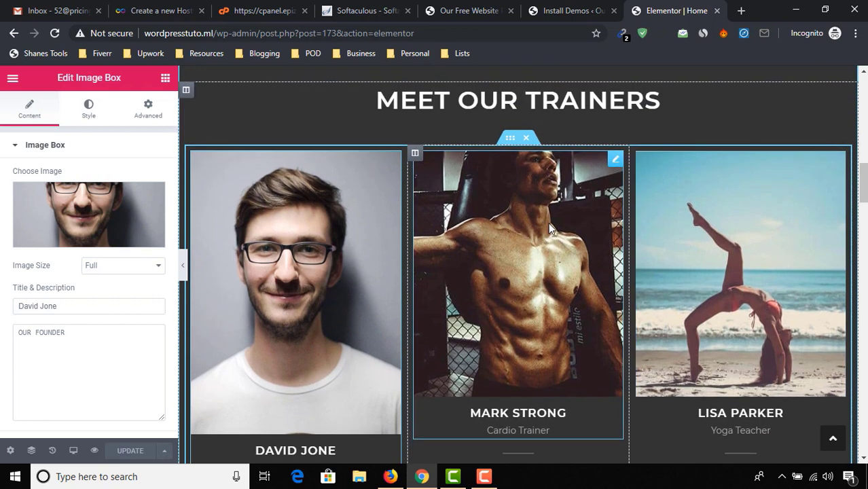
pyautogui.scroll(1, 548, 222)
# Step: View the live homepage and scroll through its trainers and pricing sections
pyautogui.click(13, 80)
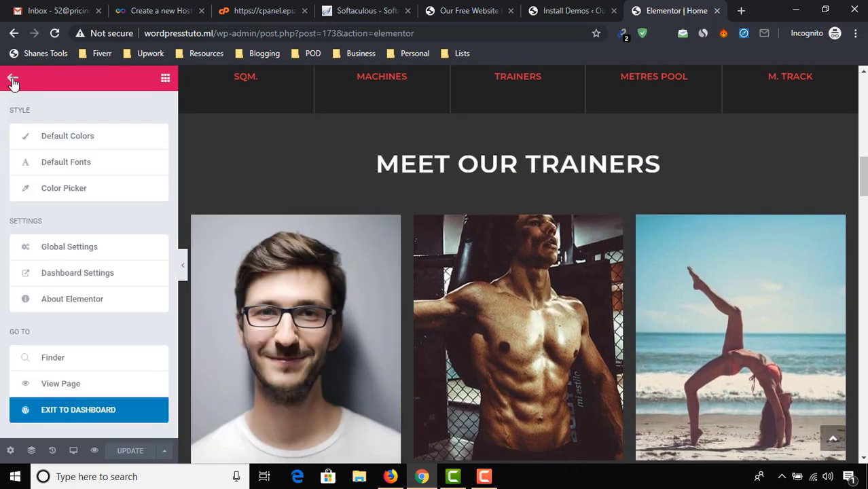
pyautogui.click(56, 391)
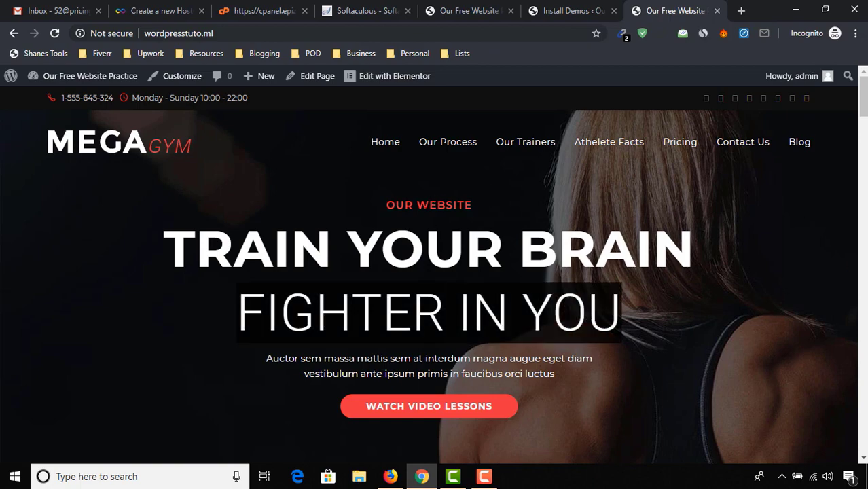
pyautogui.scroll(-15, 335, 272)
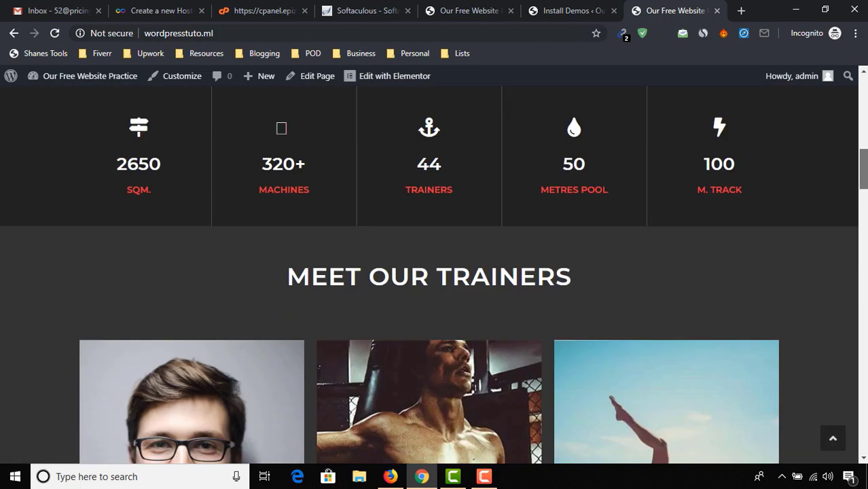
pyautogui.scroll(2, 335, 271)
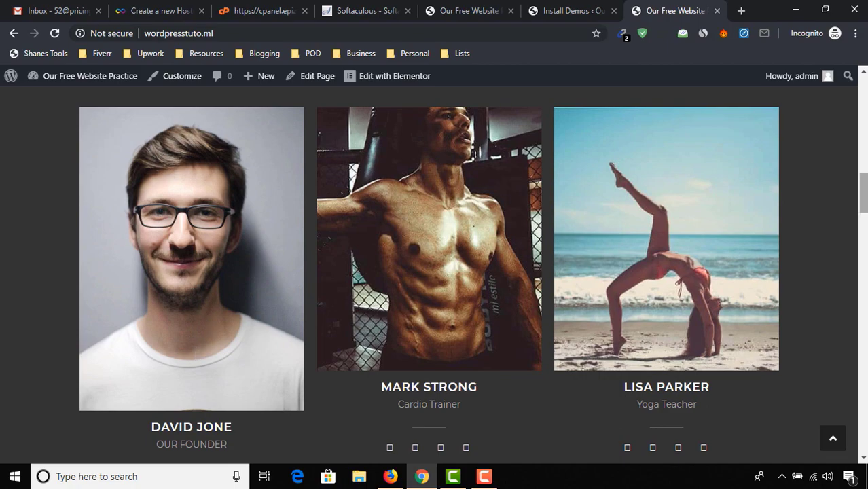
pyautogui.scroll(-13, 862, 337)
pyautogui.scroll(20, 863, 336)
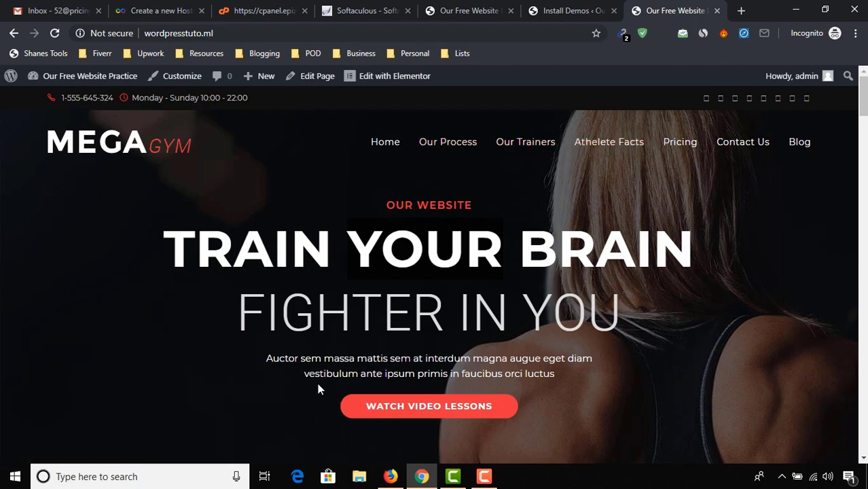
pyautogui.scroll(-15, 303, 377)
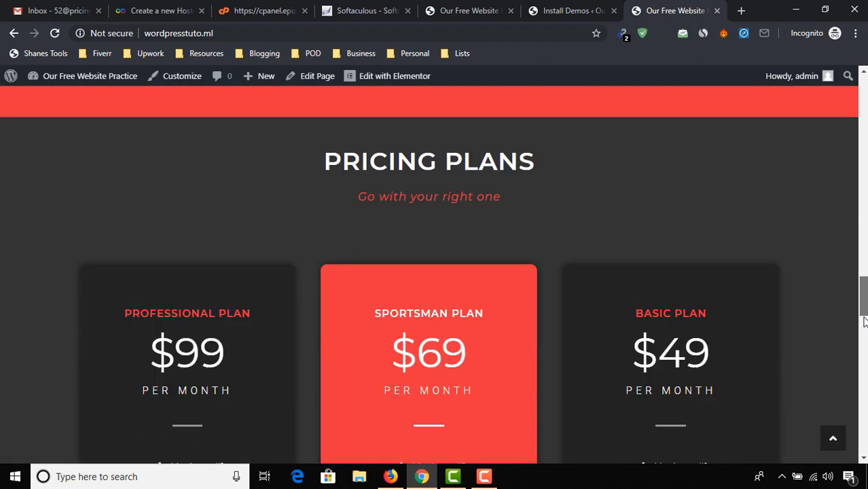